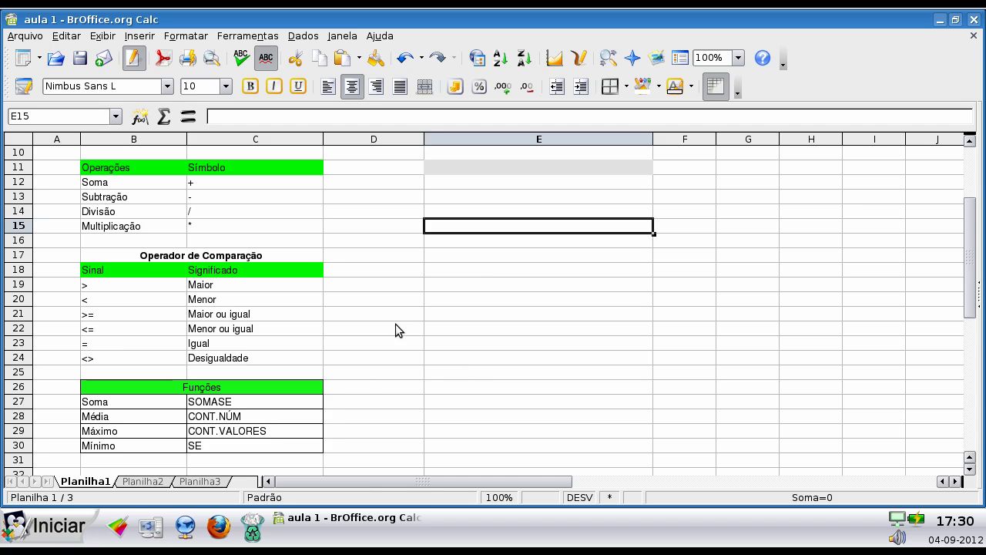
# Step: Open the Function Wizard for cell E15 and jump to the functions starting with S
pyautogui.click(141, 39)
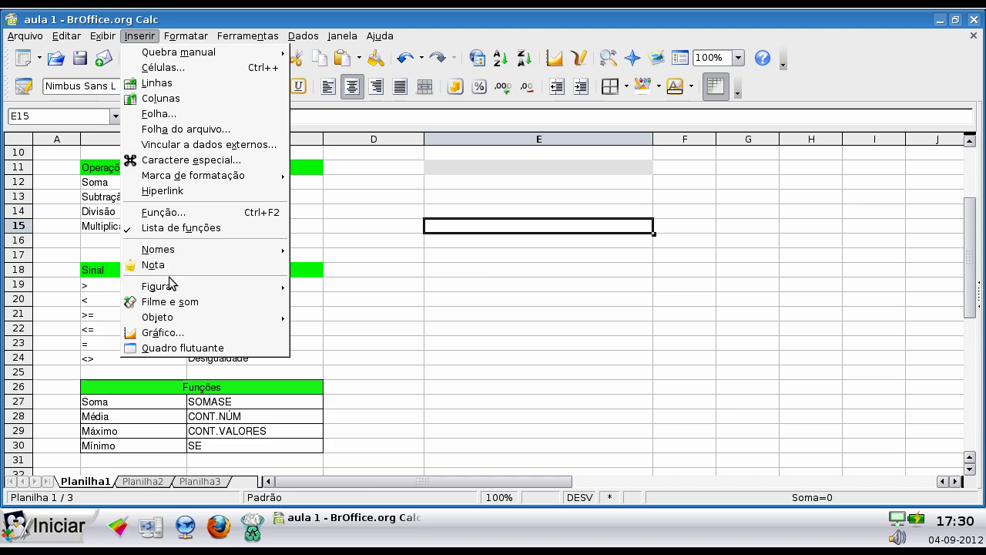
pyautogui.click(174, 221)
pyautogui.moveTo(520, 187); pyautogui.dragTo(522, 274)
pyautogui.click(385, 407)
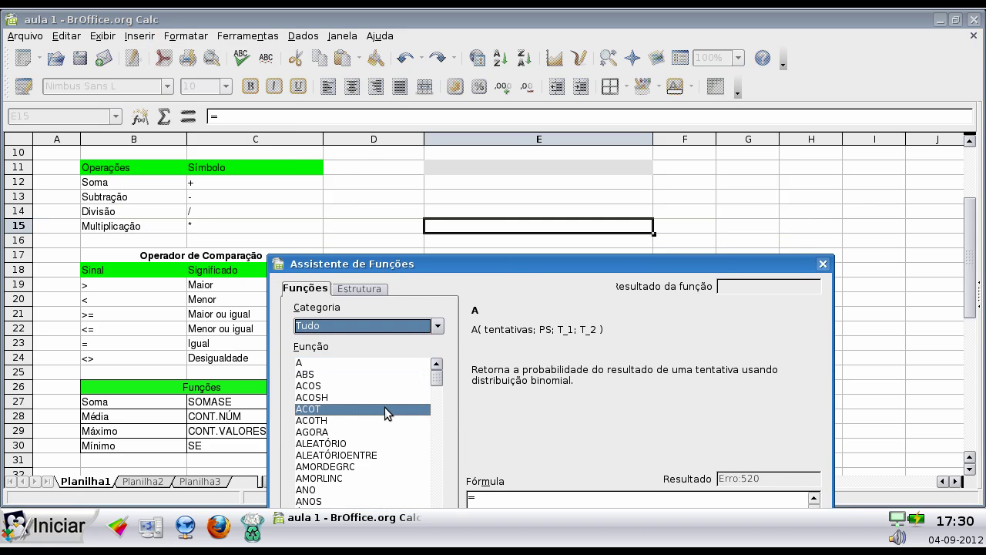
pyautogui.press('s')
pyautogui.moveTo(479, 263); pyautogui.dragTo(484, 182)
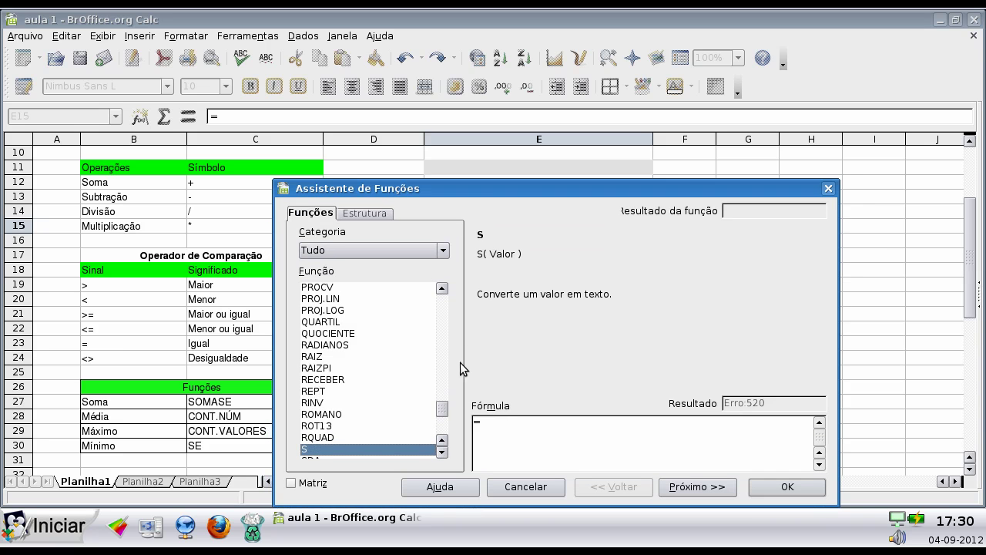
# Step: Look up the SE function's syntax and description in the function list, then close the wizard without inserting it
pyautogui.click(442, 453)
pyautogui.click(442, 453)
pyautogui.click(442, 453)
pyautogui.click(442, 453)
pyautogui.click(442, 453)
pyautogui.click(403, 413)
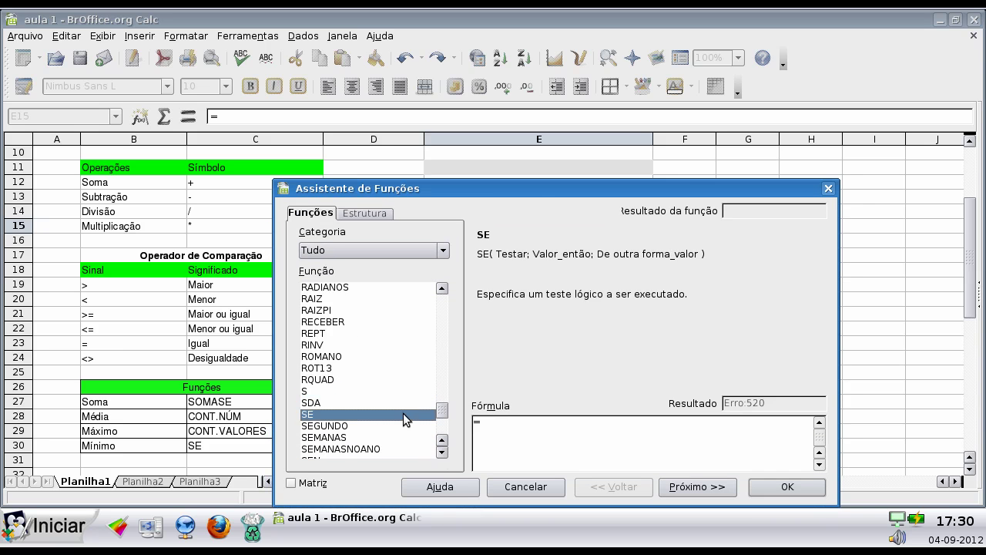
pyautogui.moveTo(505, 193); pyautogui.dragTo(484, 264)
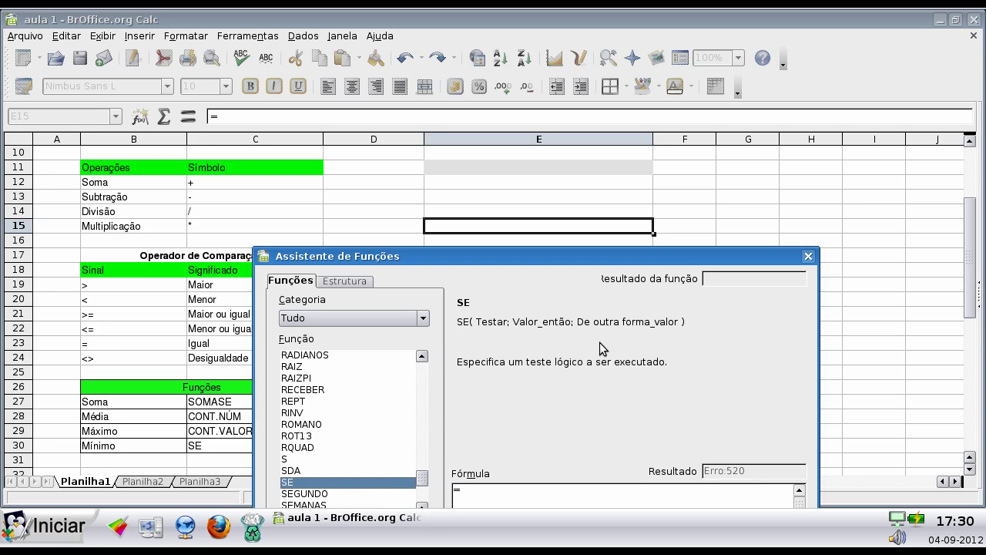
pyautogui.click(807, 256)
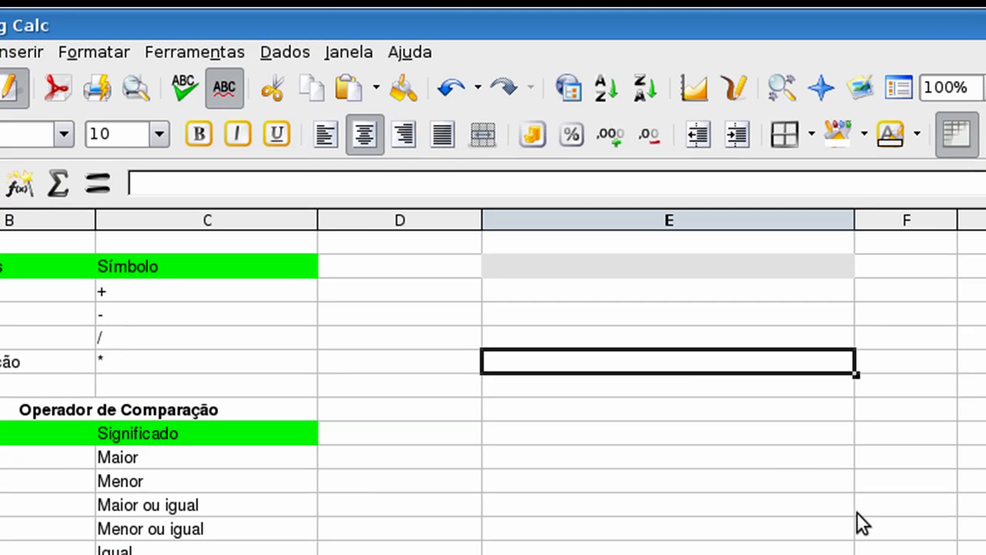
# Step: Start an SE formula in cell E15 with condição as its first argument
pyautogui.write('=')
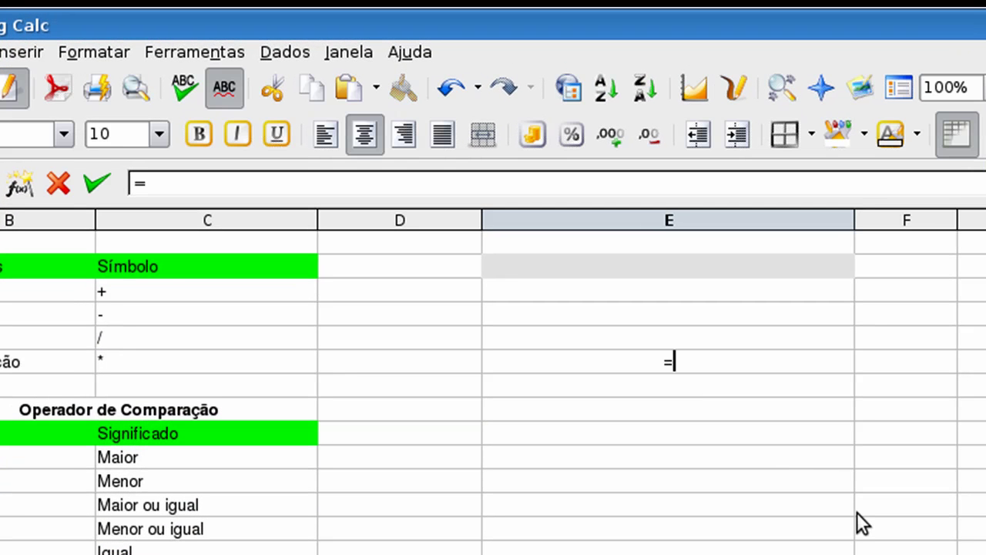
pyautogui.write('se')
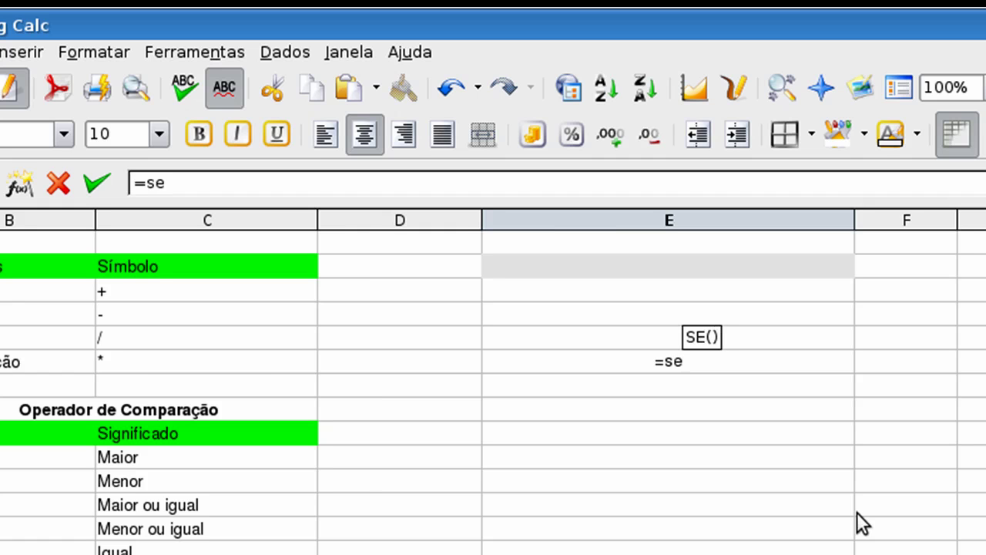
pyautogui.press('Return')
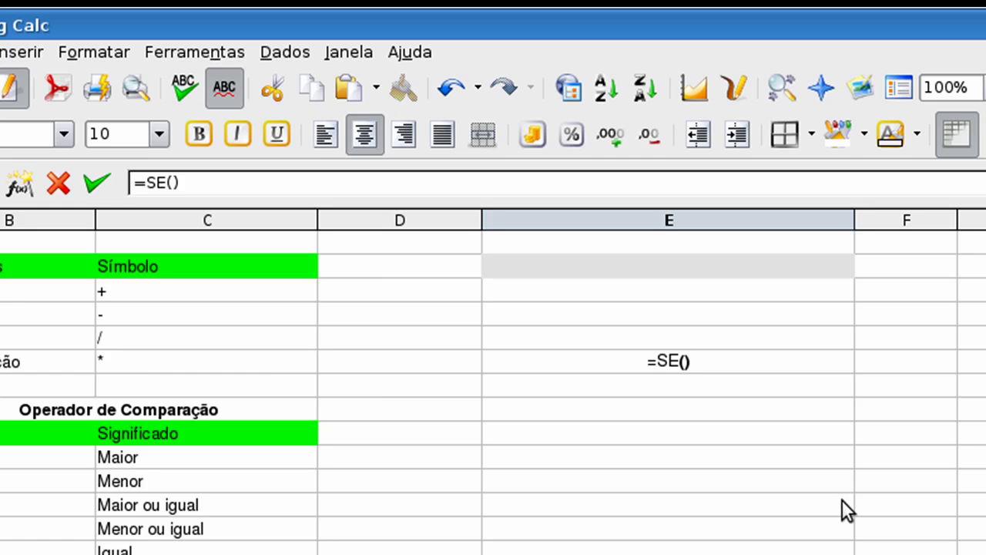
pyautogui.write('condição;')
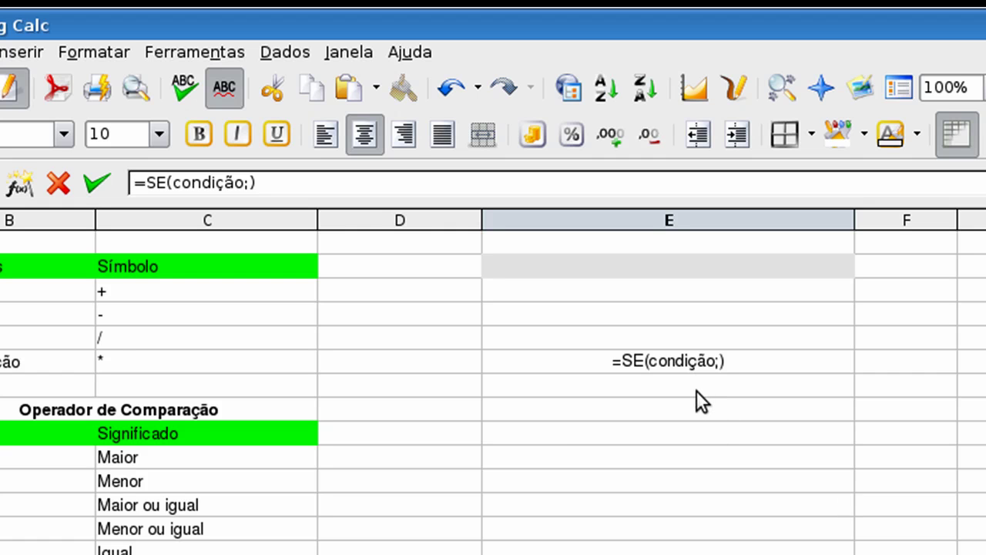
# Step: Add valor_se_verdadeiro and valor_se_falso as the second and third arguments of the SE formula, separated by a semicolon
pyautogui.write('val')
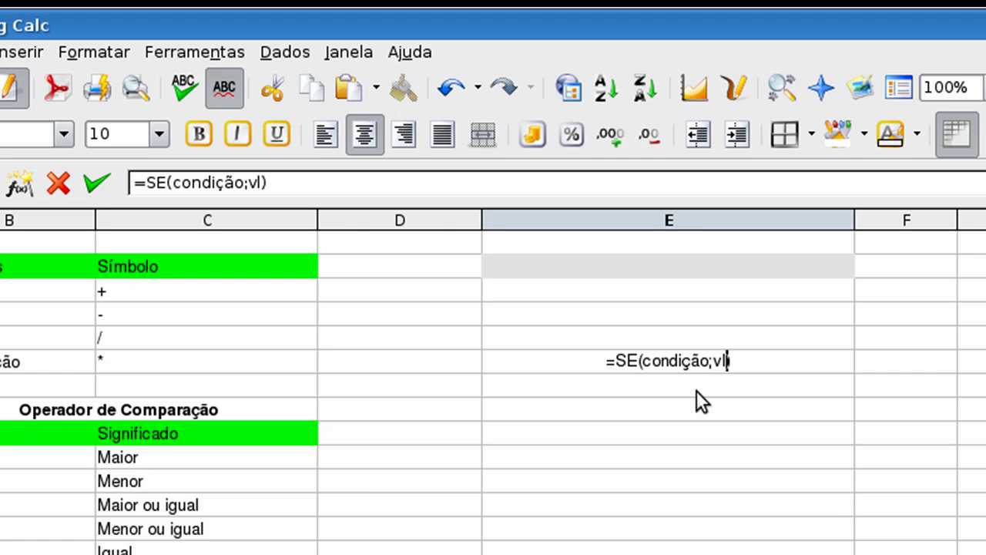
pyautogui.press('BackSpace')
pyautogui.write('alor_se_verdaeiro)')
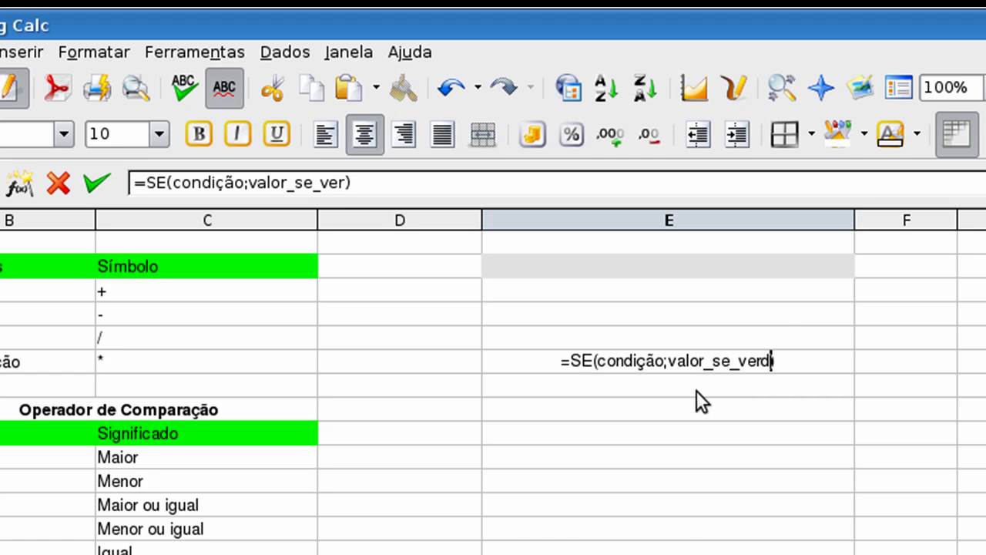
pyautogui.press('BackSpace')
pyautogui.press('BackSpace')
pyautogui.press('BackSpace')
pyautogui.press('BackSpace')
pyautogui.press('BackSpace')
pyautogui.write('deiro)')
pyautogui.press('Left')
pyautogui.write(';')
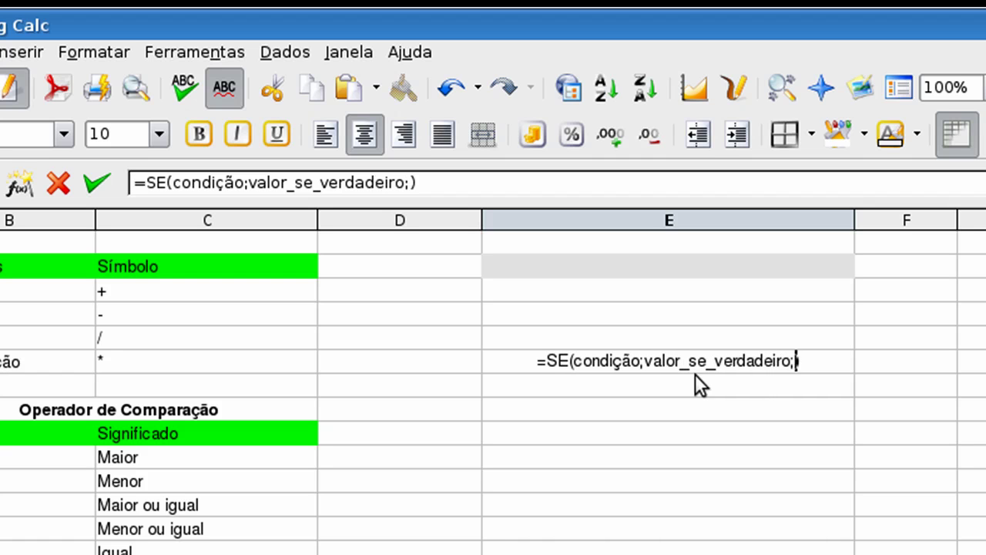
pyautogui.write('valor_se_')
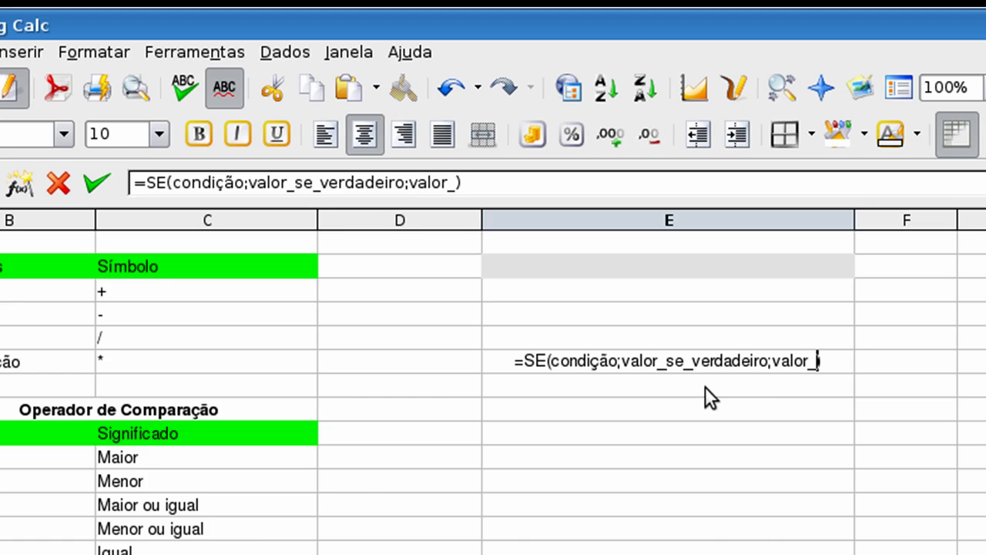
pyautogui.write('falso')
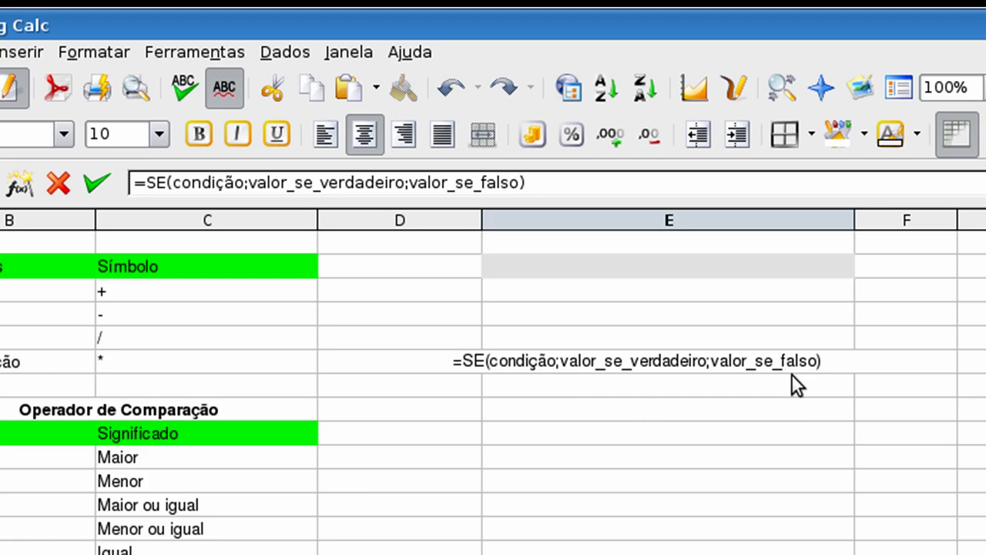
# Step: Remove the leading equals sign from E15 to keep the SE syntax as plain text, and widen column E to fit it
pyautogui.click(466, 361)
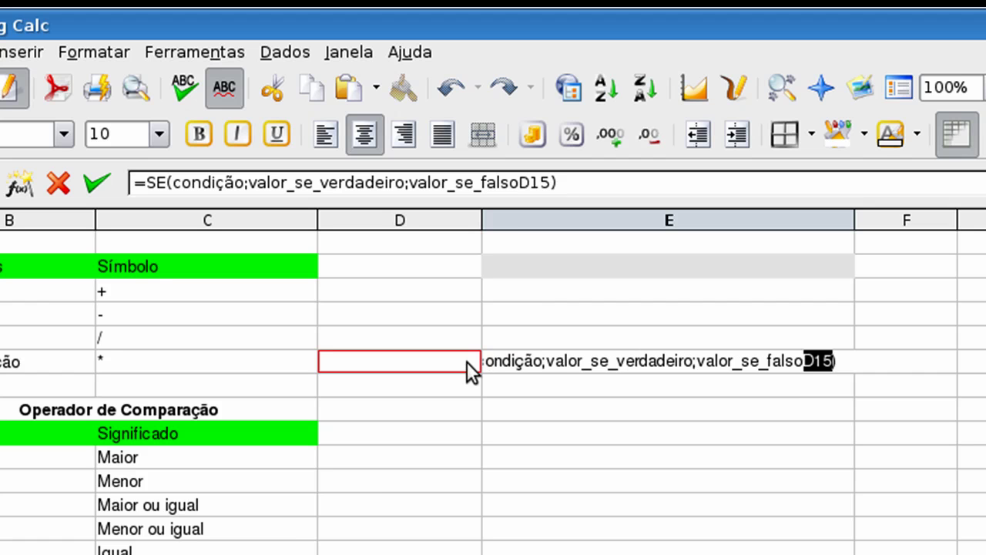
pyautogui.click(541, 362)
pyautogui.click(147, 185)
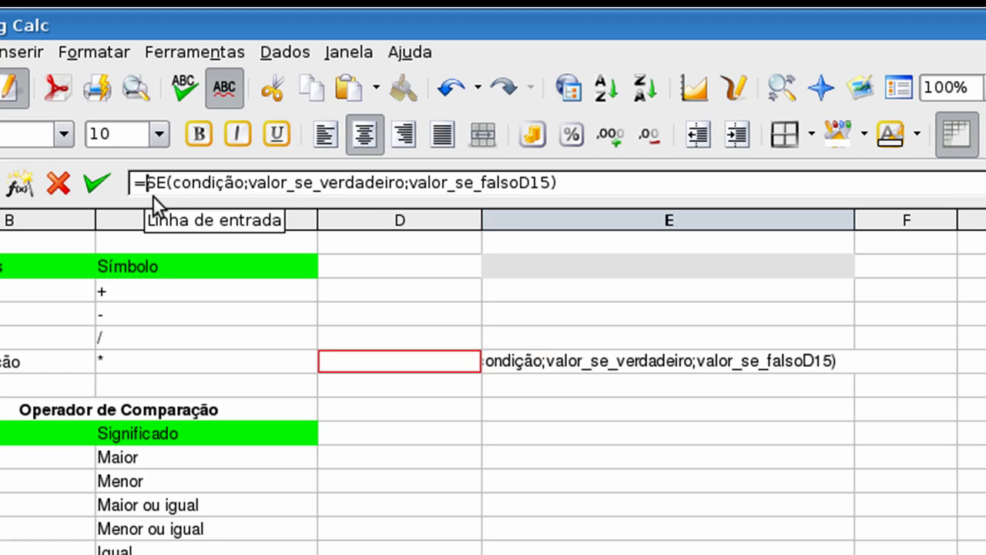
pyautogui.press('BackSpace')
pyautogui.press('Return')
pyautogui.moveTo(853, 222); pyautogui.dragTo(890, 219)
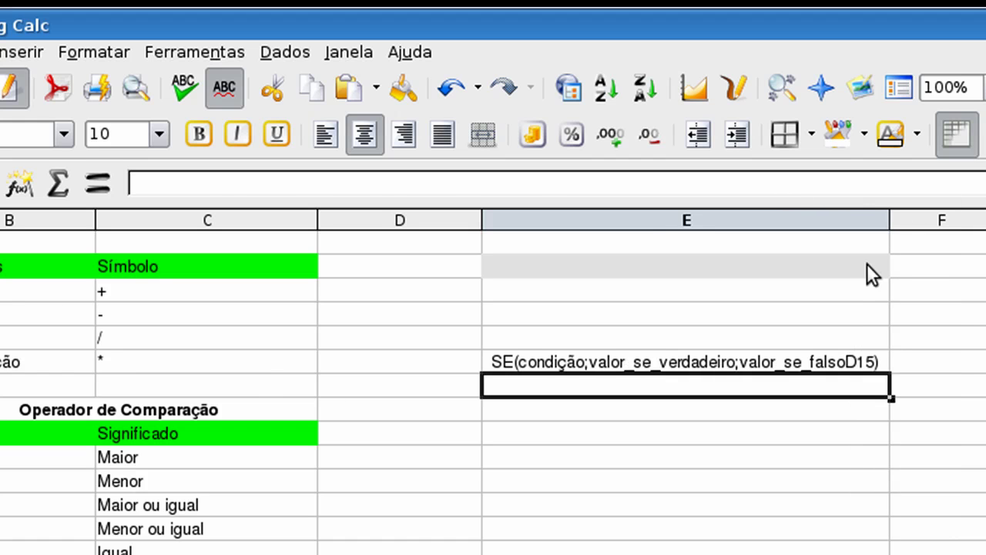
pyautogui.click(718, 357)
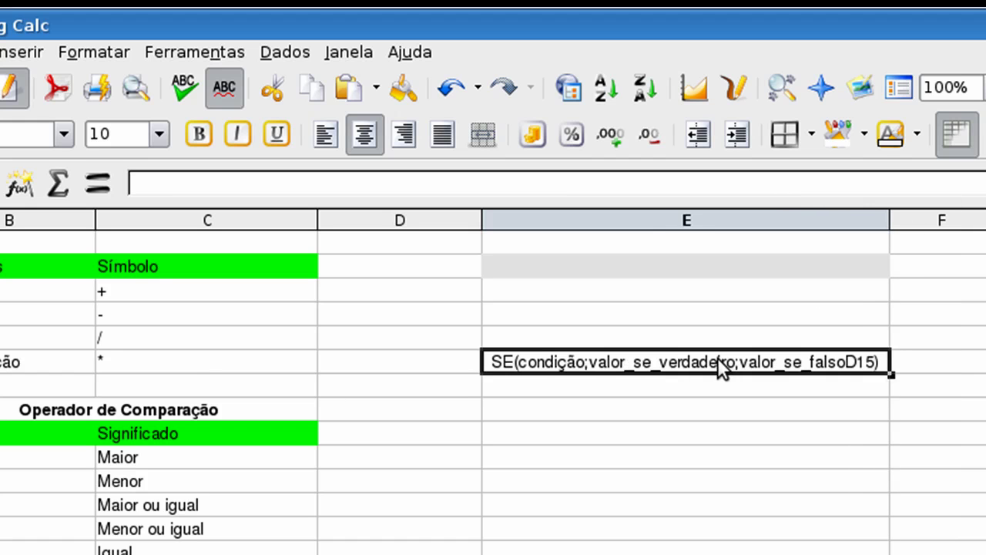
pyautogui.click(695, 402)
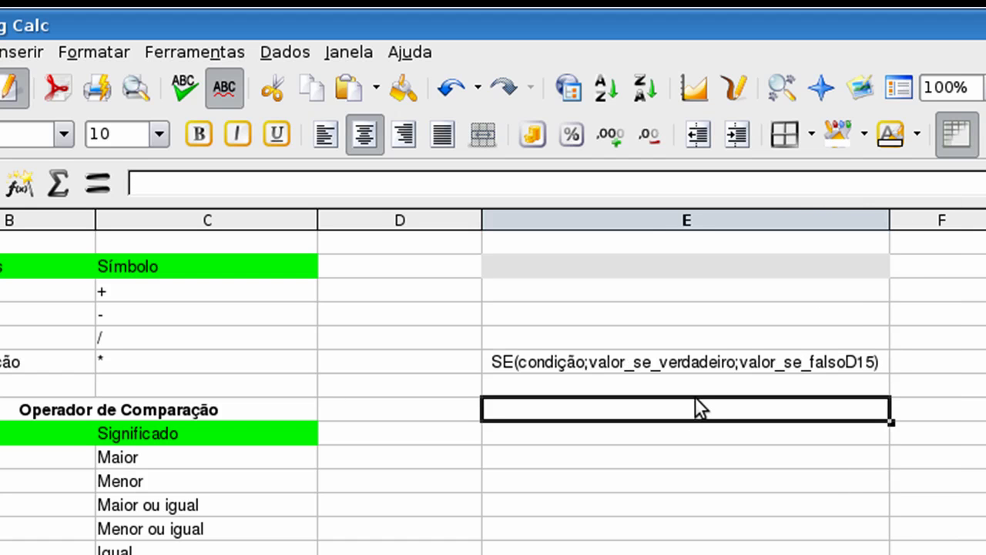
# Step: Enter 2 in the grey cell E11
pyautogui.click(664, 271)
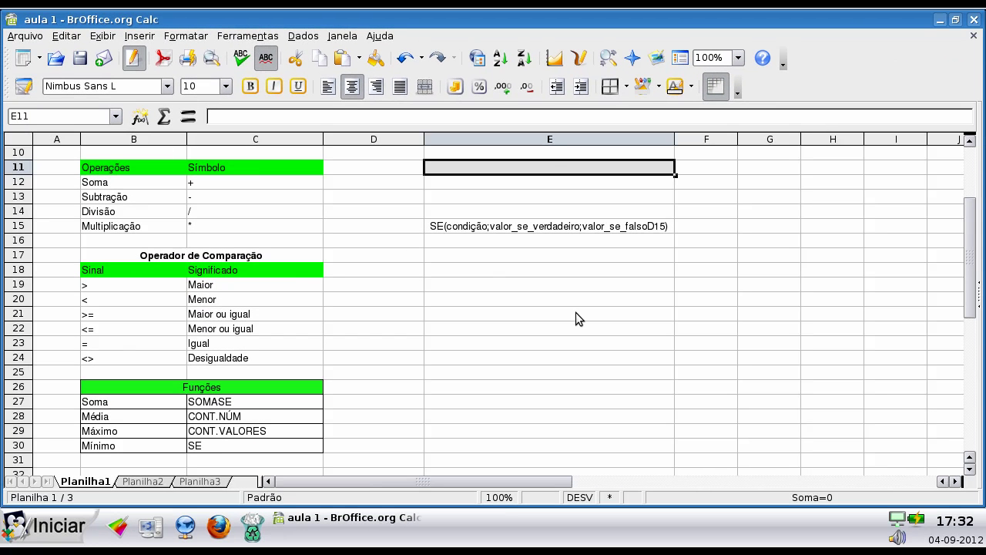
pyautogui.write('2')
pyautogui.click(548, 269)
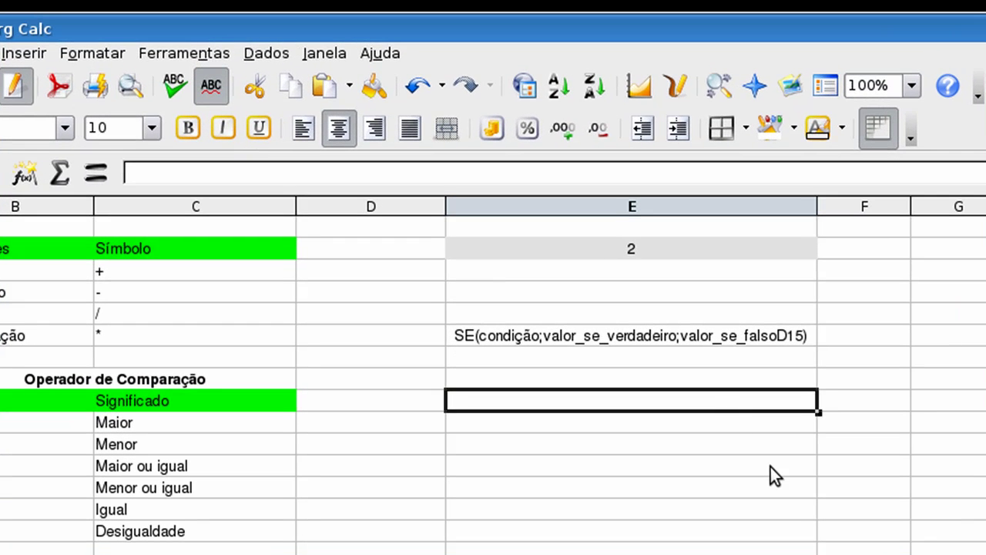
# Step: Start an SE formula in cell E18 with the condition E11=2, followed by a semicolon
pyautogui.write('=')
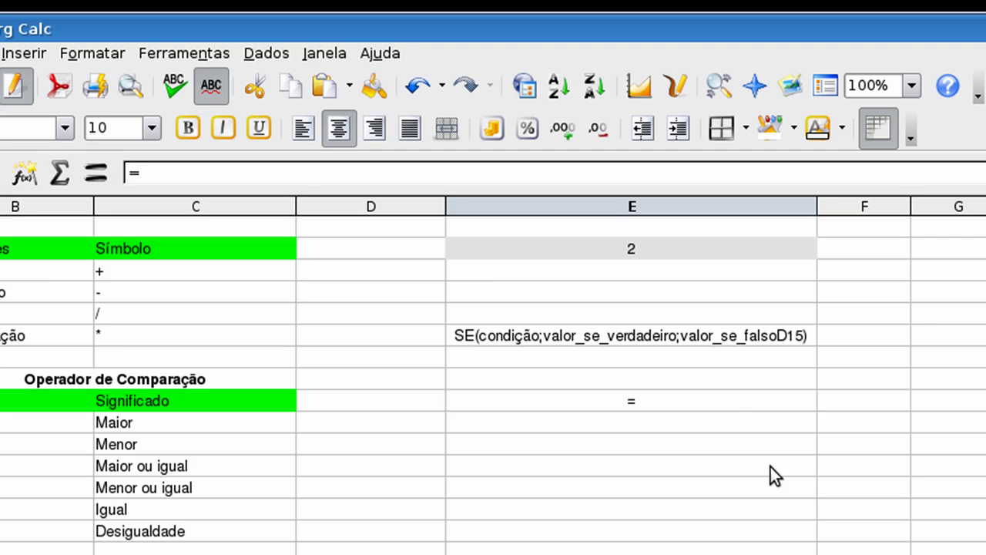
pyautogui.press('Return')
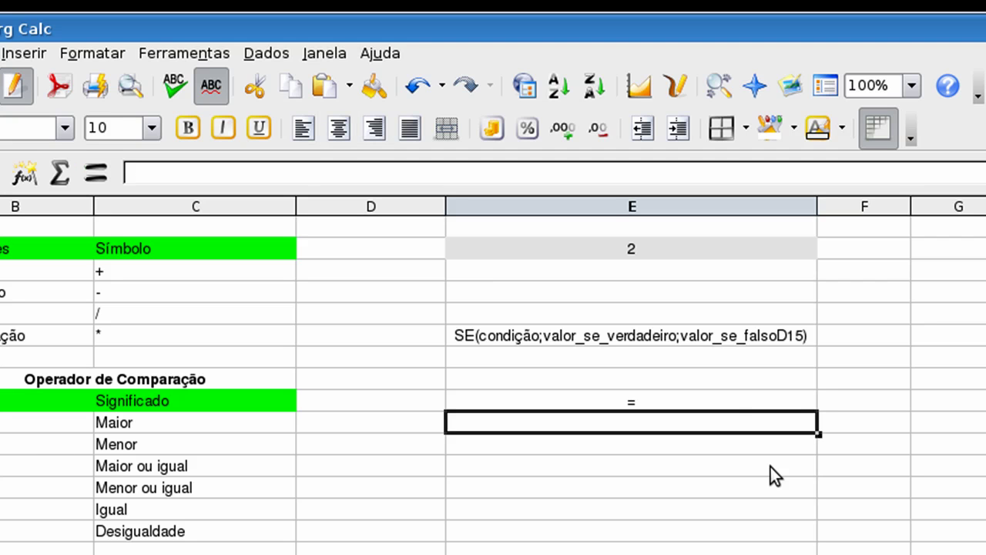
pyautogui.press('Up')
pyautogui.press('F2')
pyautogui.write('se')
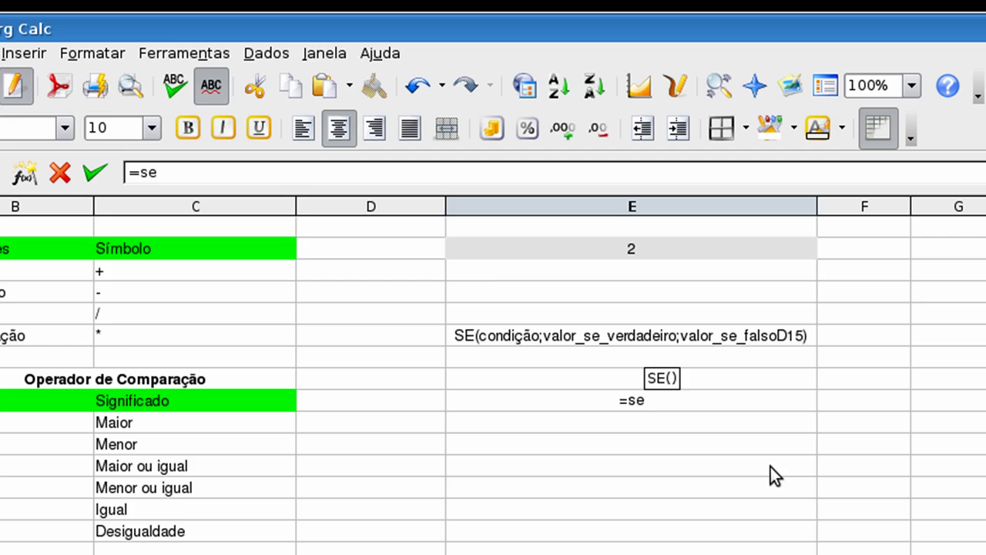
pyautogui.press('Return')
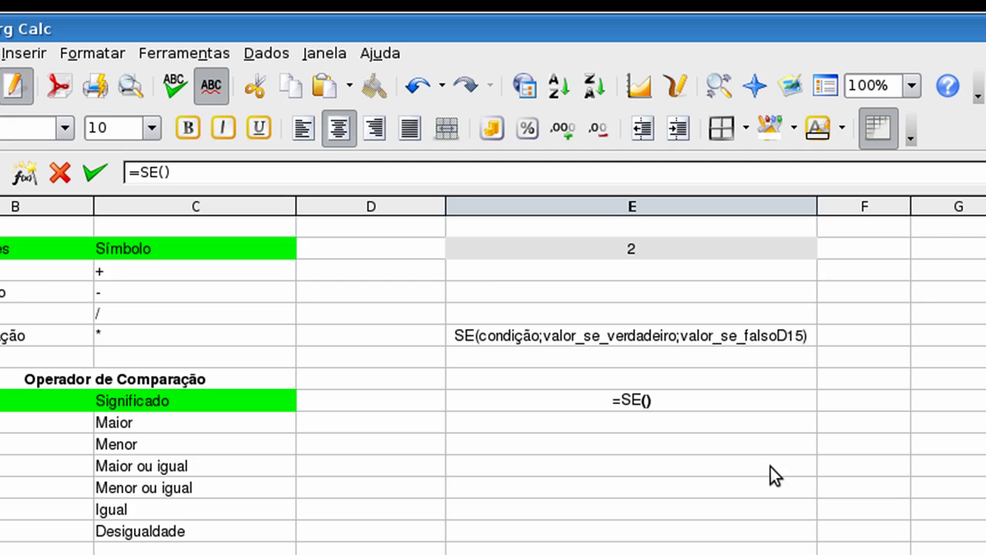
pyautogui.click(643, 253)
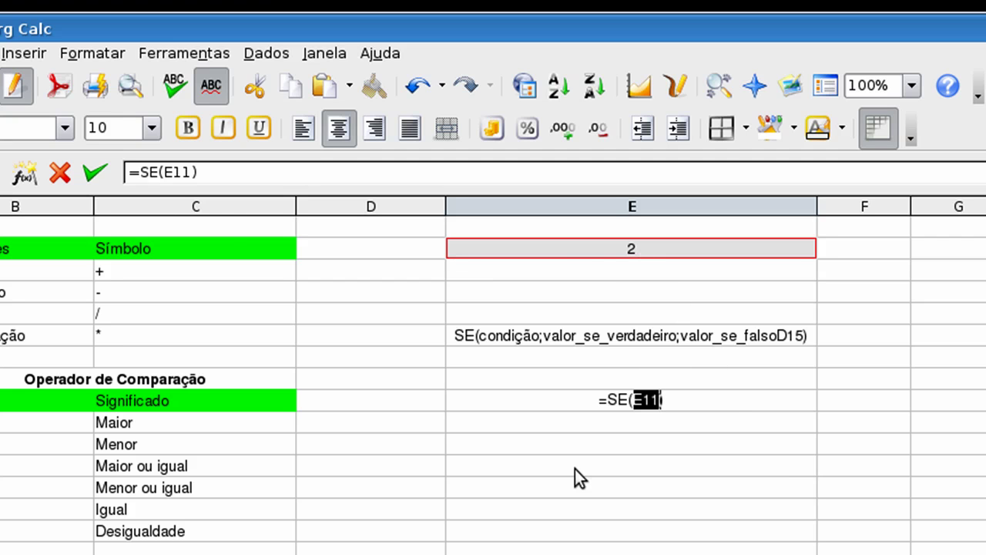
pyautogui.write('=2')
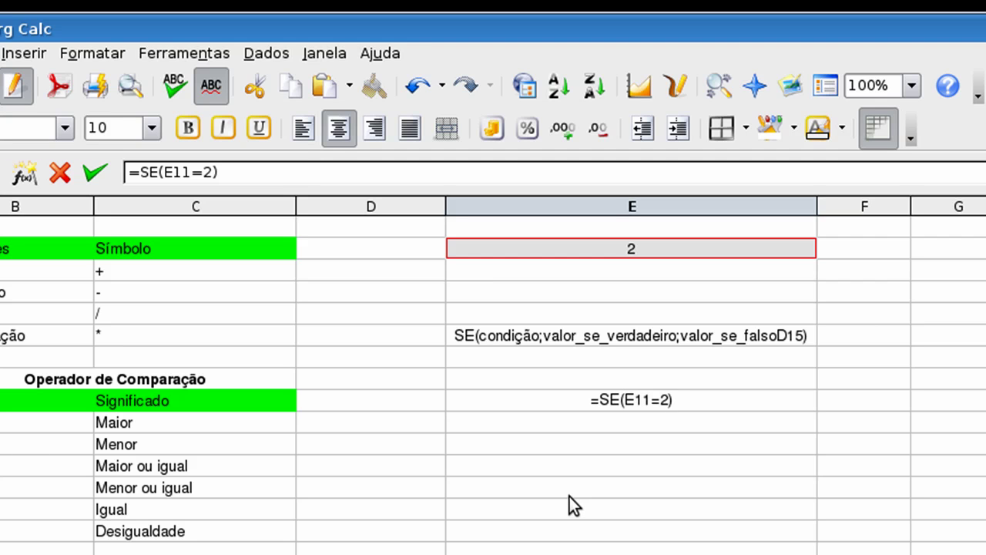
pyautogui.write(';')
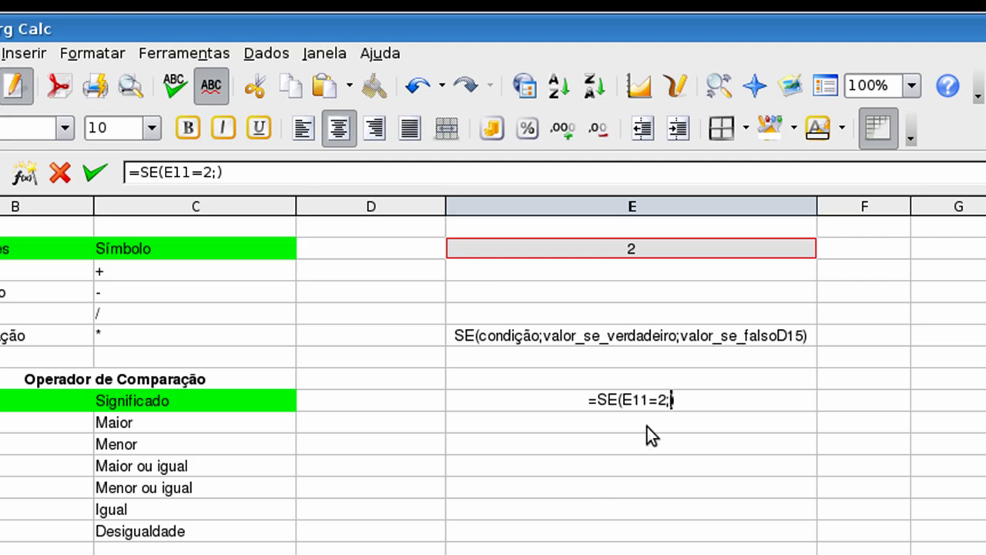
# Step: Add "Valor Igual a 2" as the value-if-true argument of the E18 formula, followed by a semicolon
pyautogui.write('"')
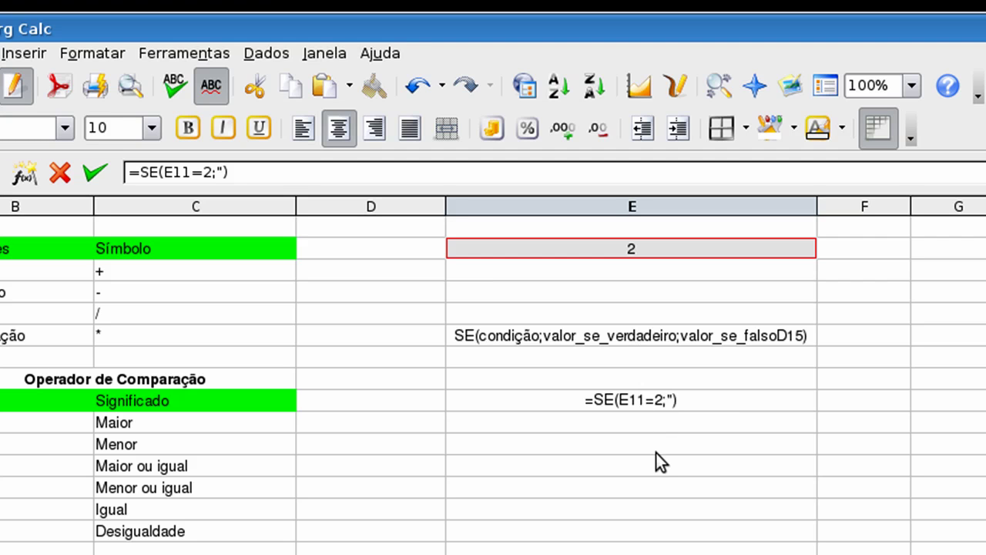
pyautogui.write('Valor')
pyautogui.write(' Igual')
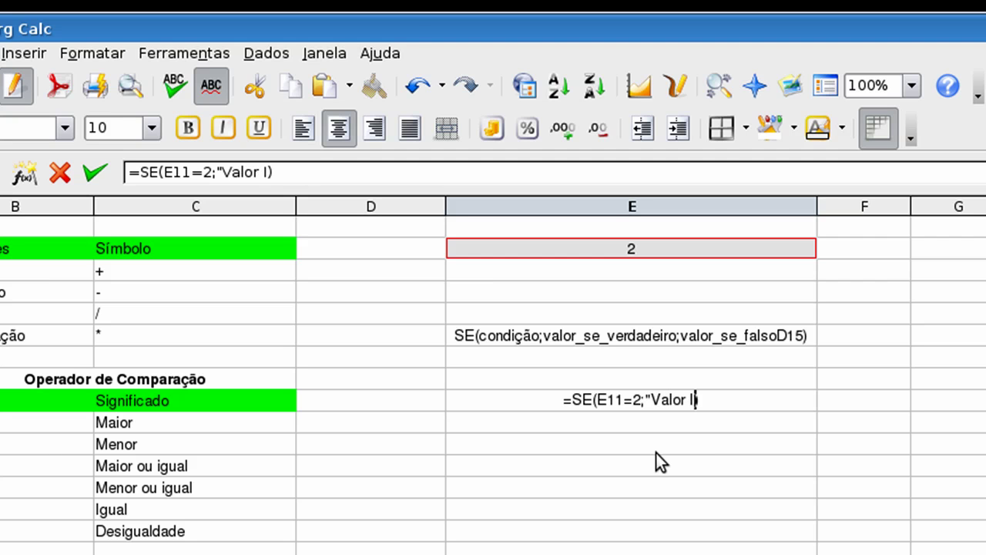
pyautogui.write(' a 2')
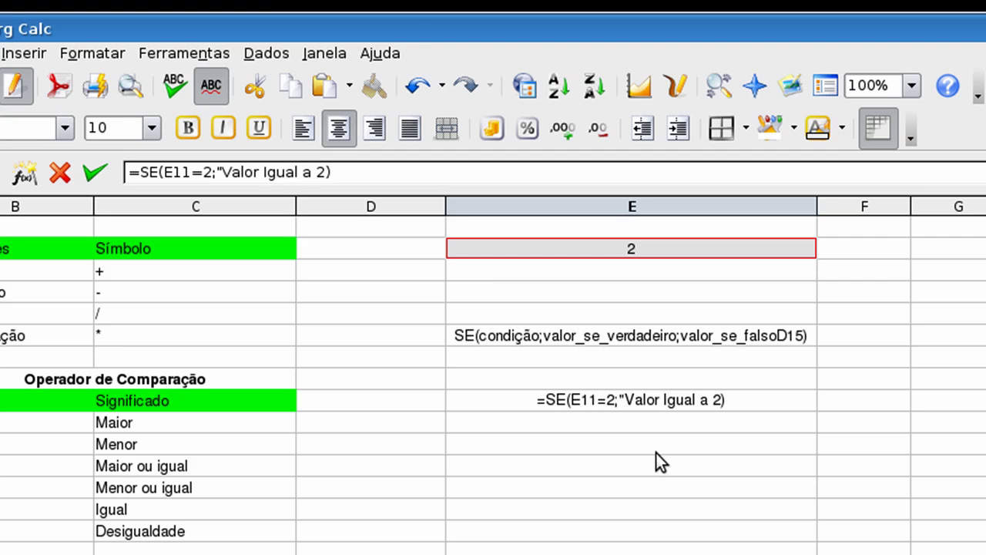
pyautogui.write('";')
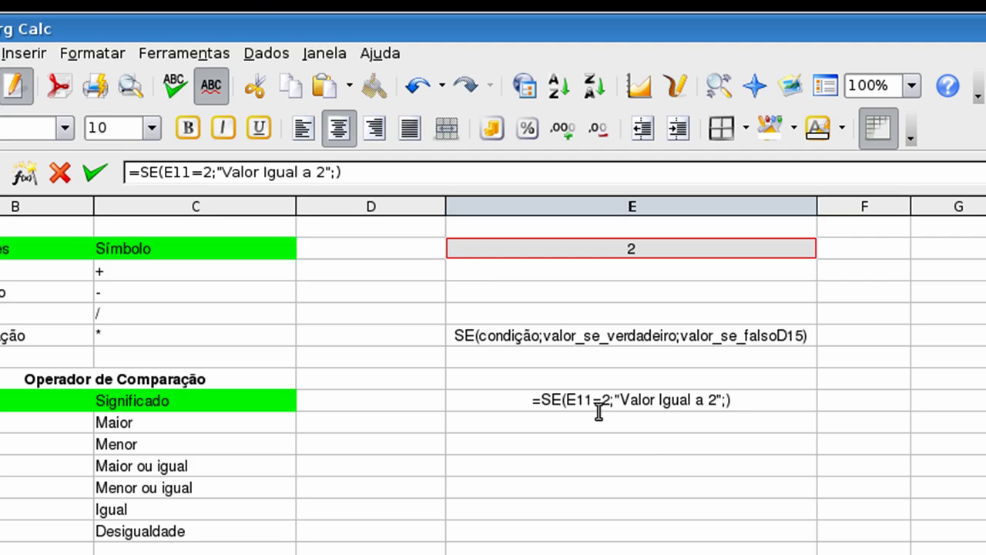
# Step: Add "Valor diferente de 2" as the value-if-false argument of the E18 formula and complete the entry
pyautogui.write('"')
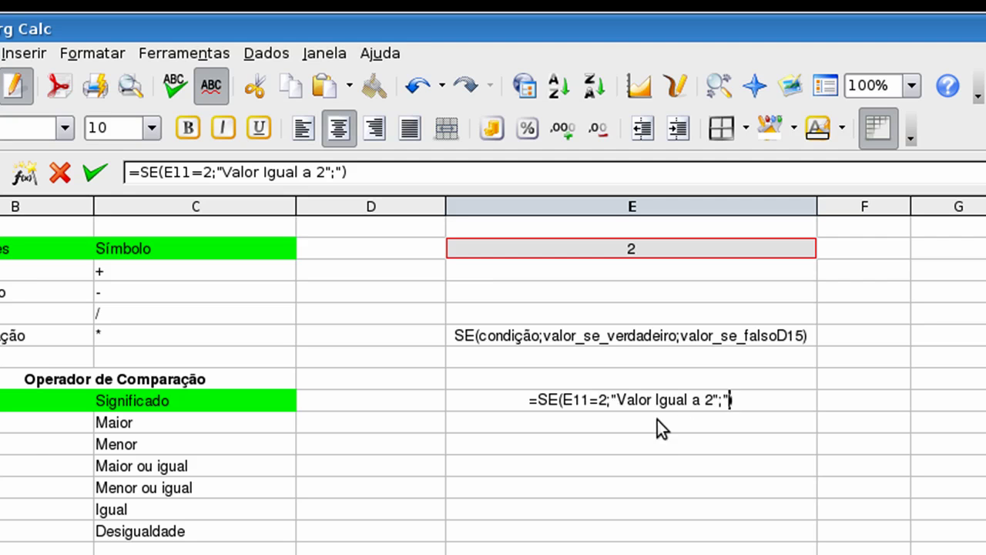
pyautogui.write('Valo')
pyautogui.write('r di')
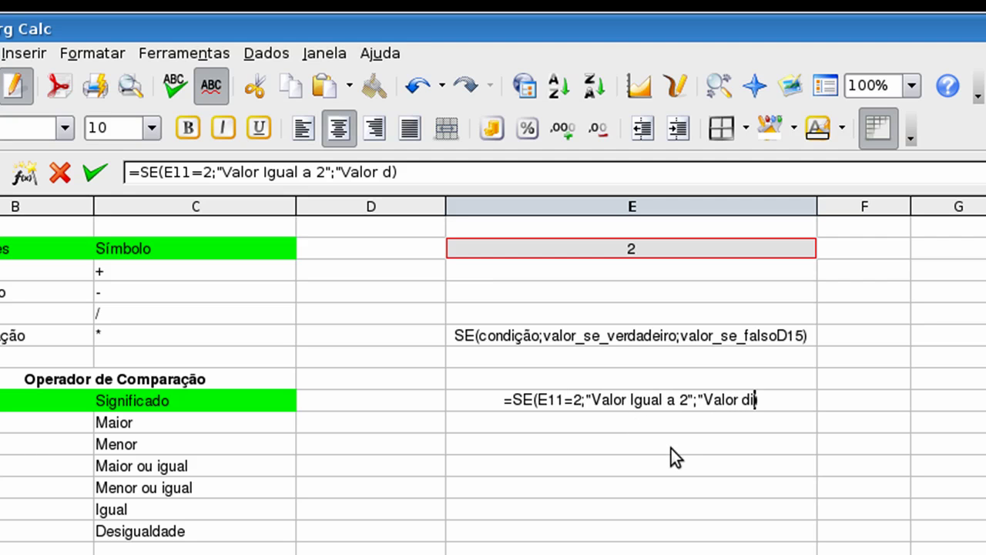
pyautogui.write('ferente de 2')
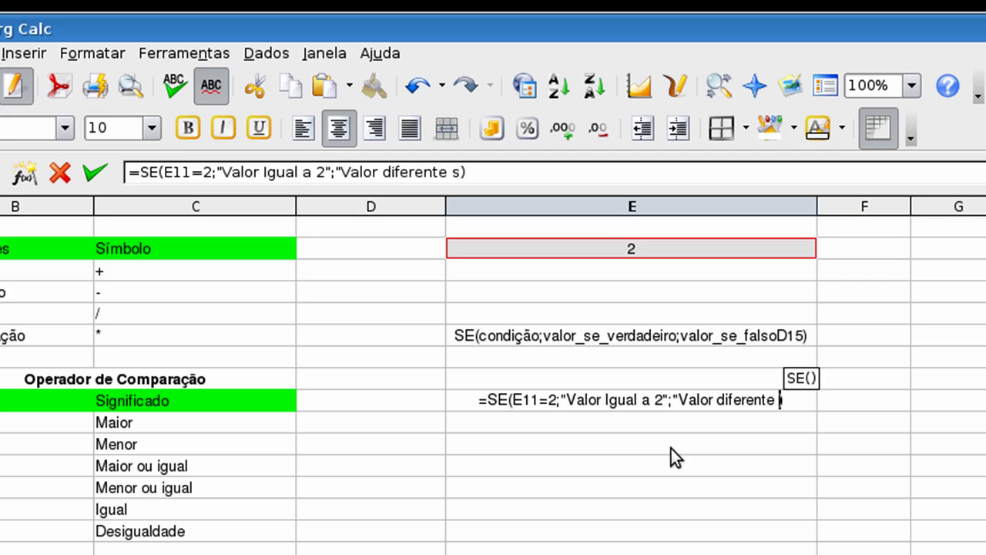
pyautogui.write('")')
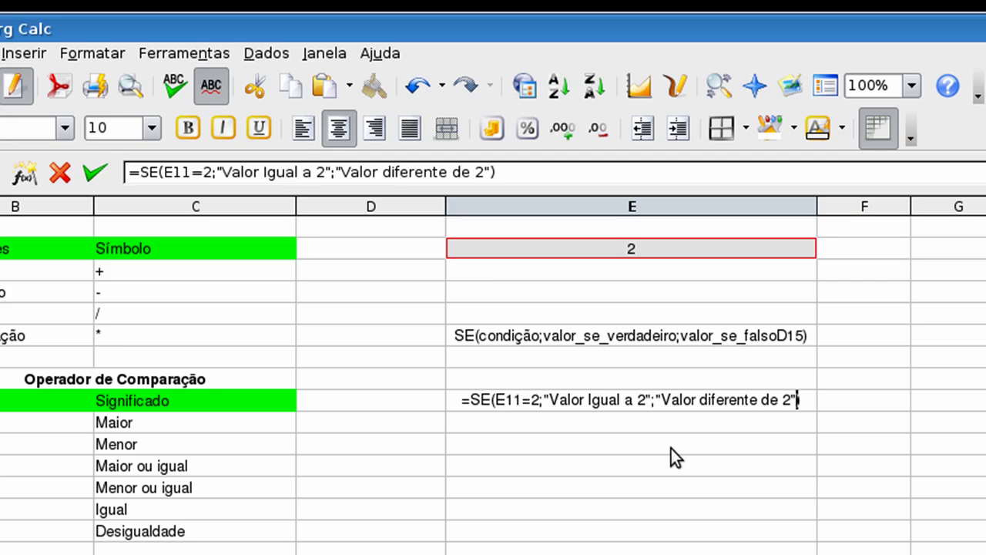
pyautogui.press('Return')
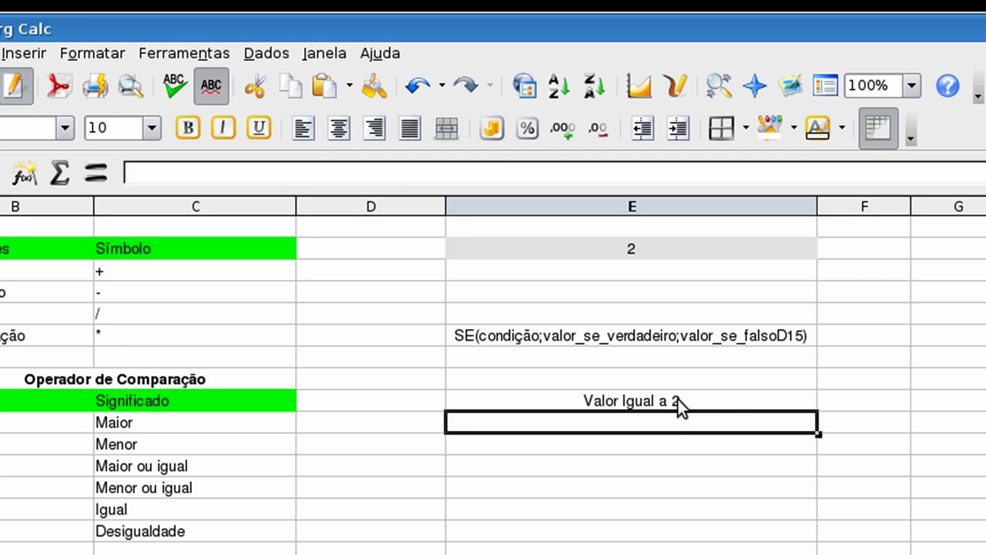
# Step: Change the value in the grey cell E11 to 4 to test the false case of the E18 formula
pyautogui.click(678, 399)
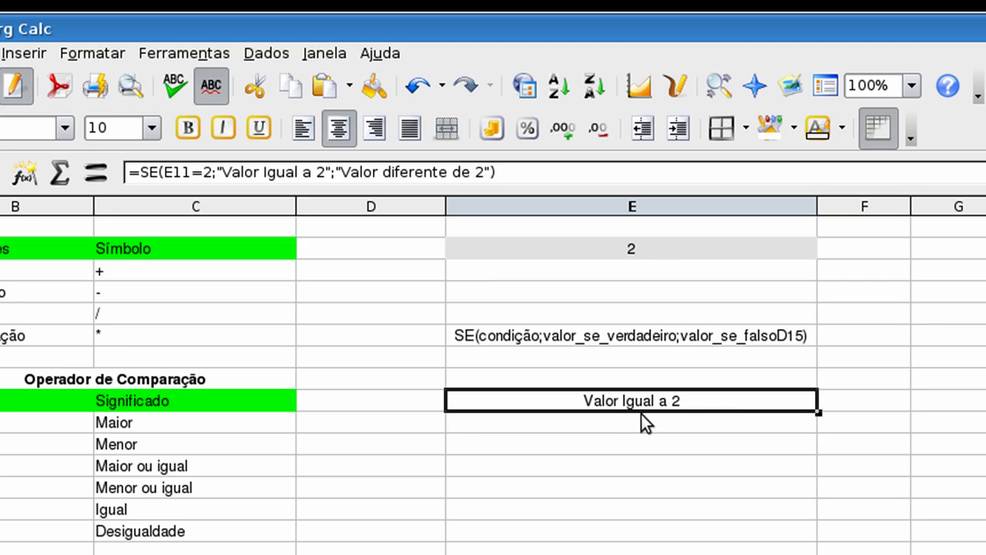
pyautogui.click(642, 251)
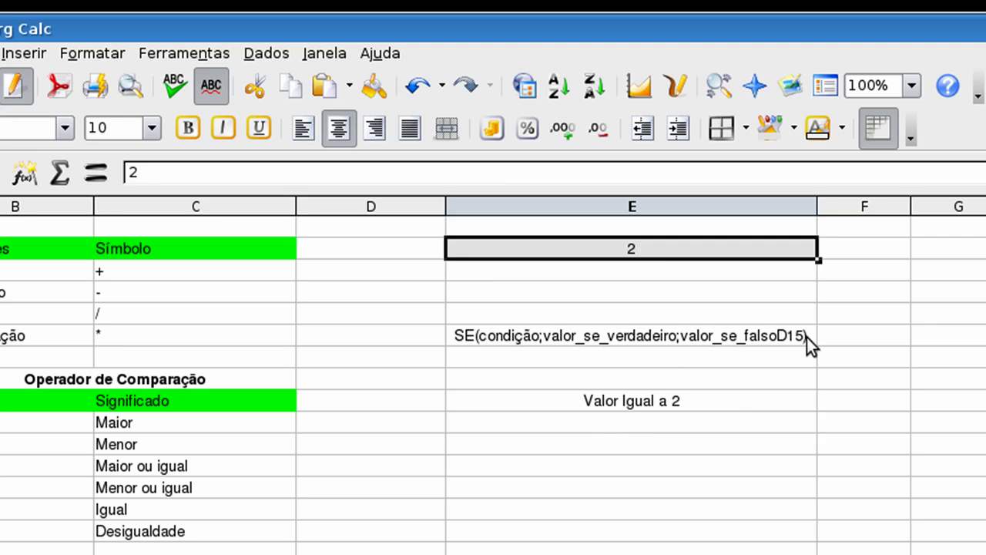
pyautogui.write('4')
pyautogui.press('Return')
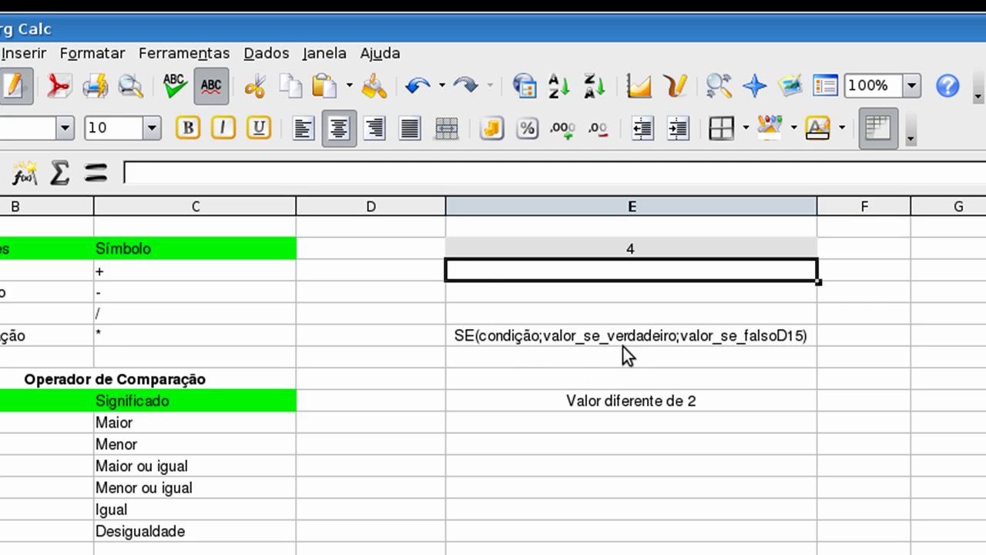
# Step: Remove the stray D15 from the SE syntax text in E15 so it reads SE(condição;valor_se_verdadeiro;valor_se_falso)
pyautogui.doubleClick(780, 334)
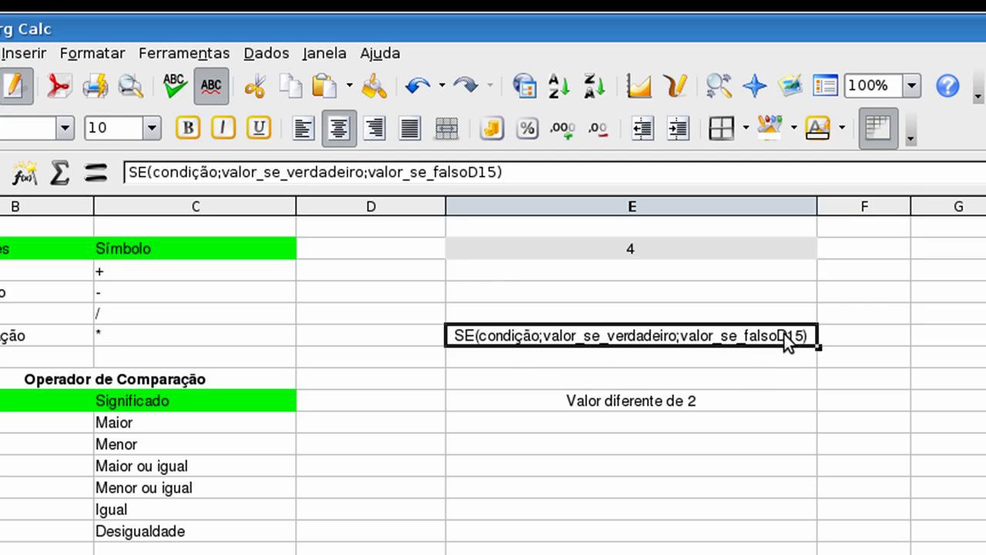
pyautogui.press('Delete')
pyautogui.press('Delete')
pyautogui.press('Delete')
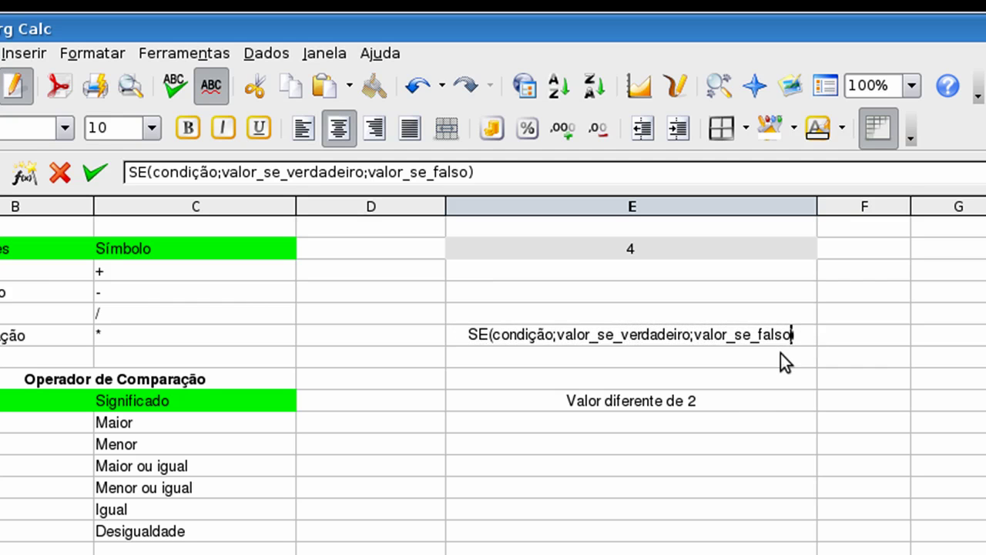
pyautogui.press('Return')
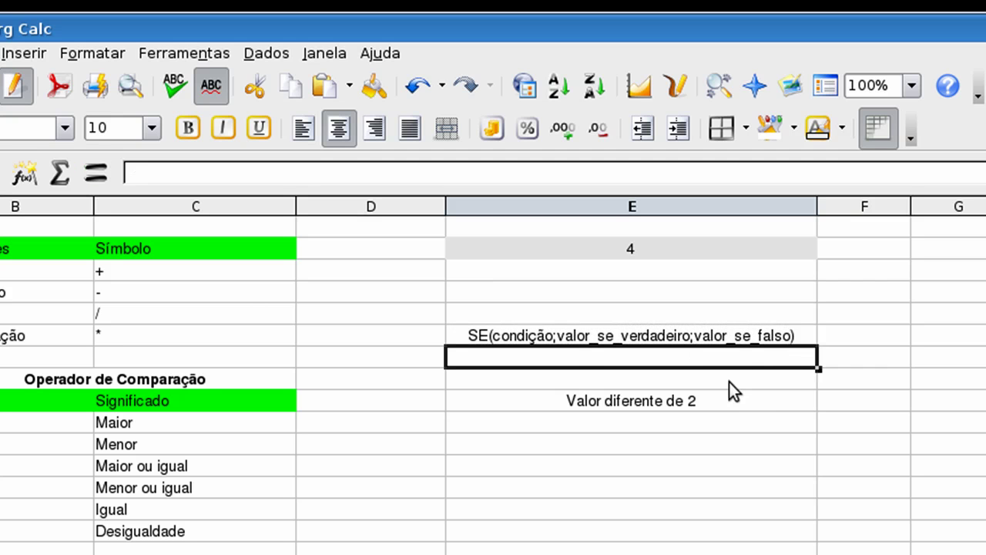
# Step: Set the tested cell E11 to 2
pyautogui.click(582, 337)
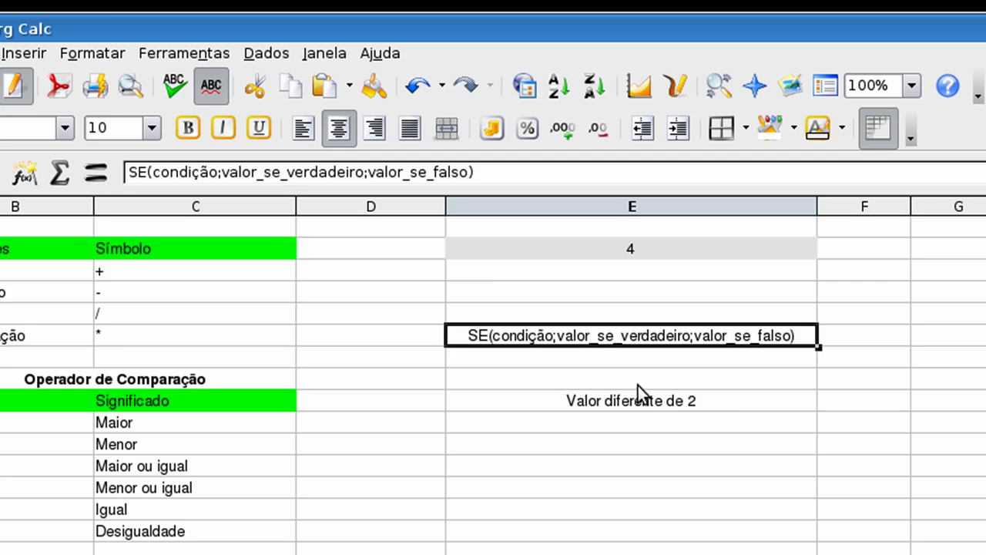
pyautogui.click(630, 271)
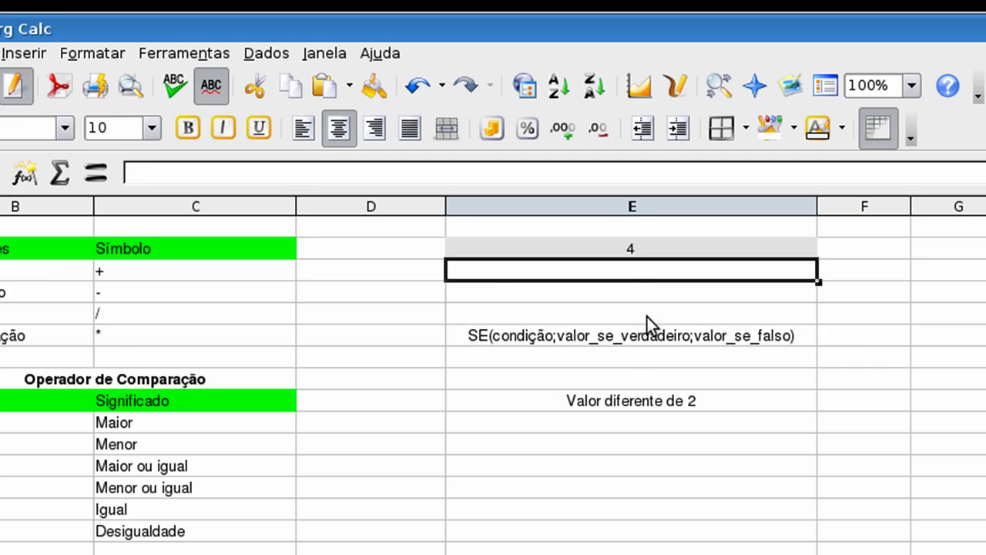
pyautogui.click(638, 253)
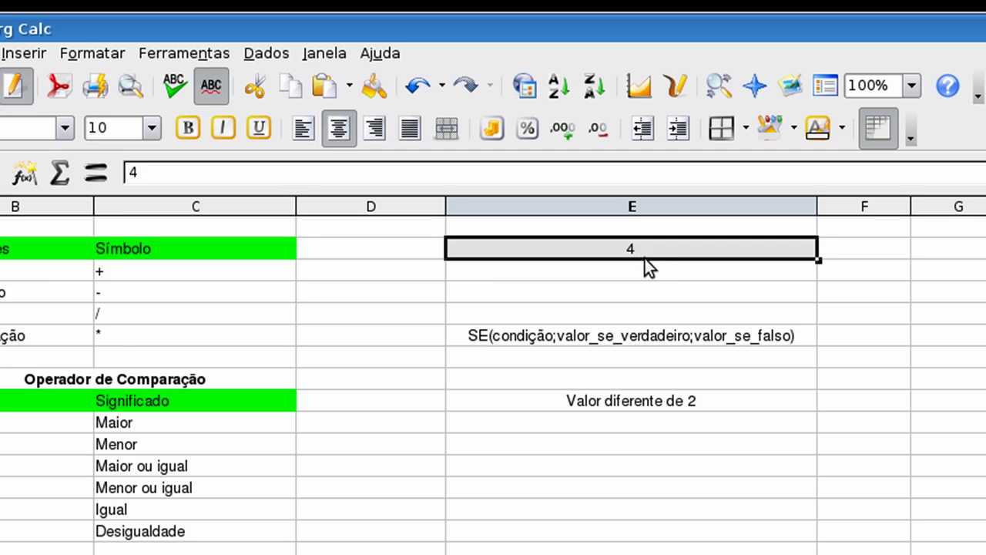
pyautogui.write('2')
pyautogui.press('Return')
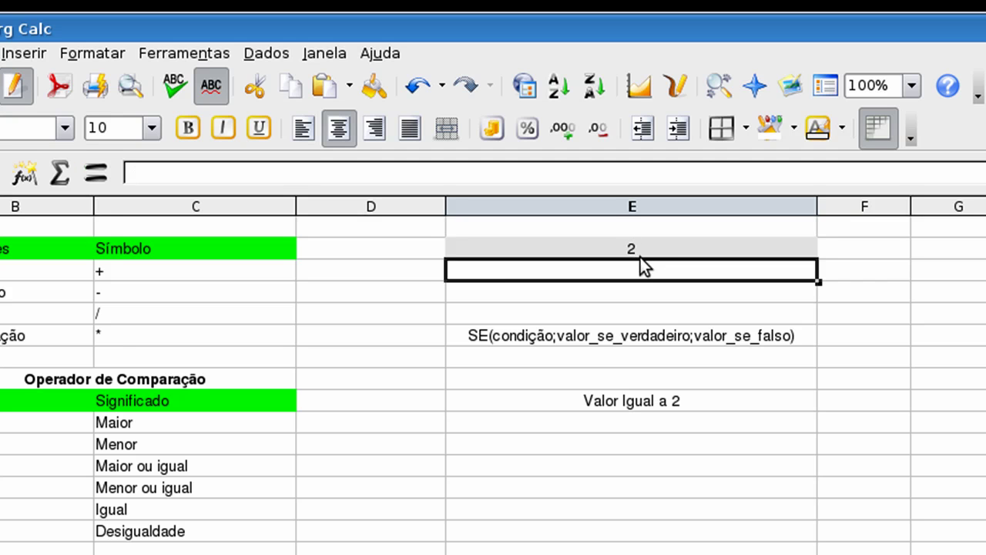
# Step: Replace the value-if-false argument of the E18 formula with a nested SE whose condition is E11<2, followed by a semicolon
pyautogui.click(616, 392)
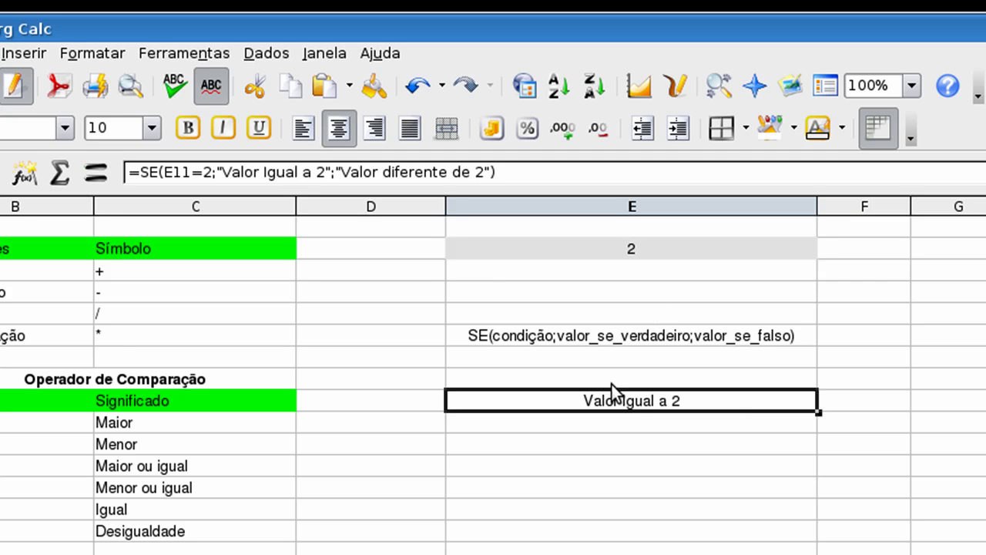
pyautogui.doubleClick(632, 402)
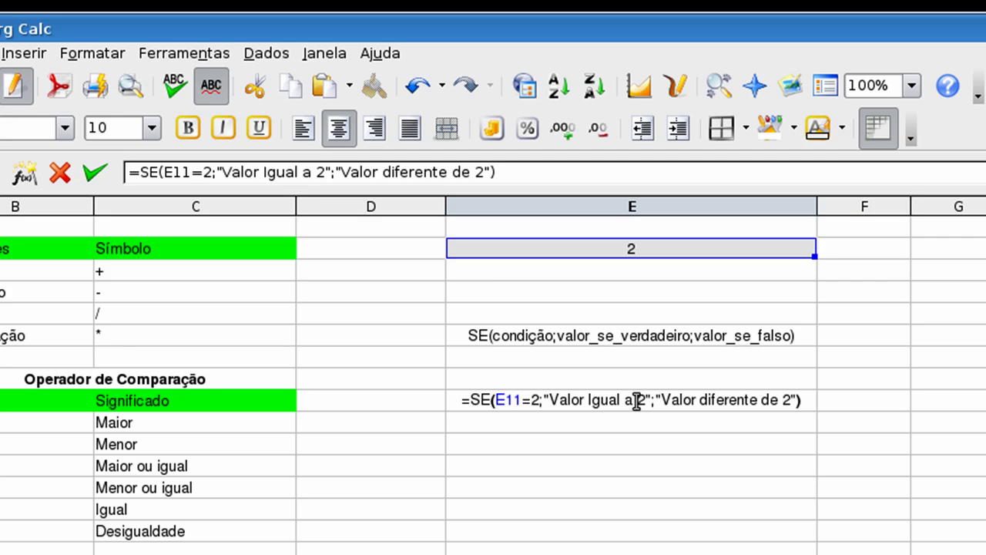
pyautogui.moveTo(656, 399); pyautogui.dragTo(799, 399)
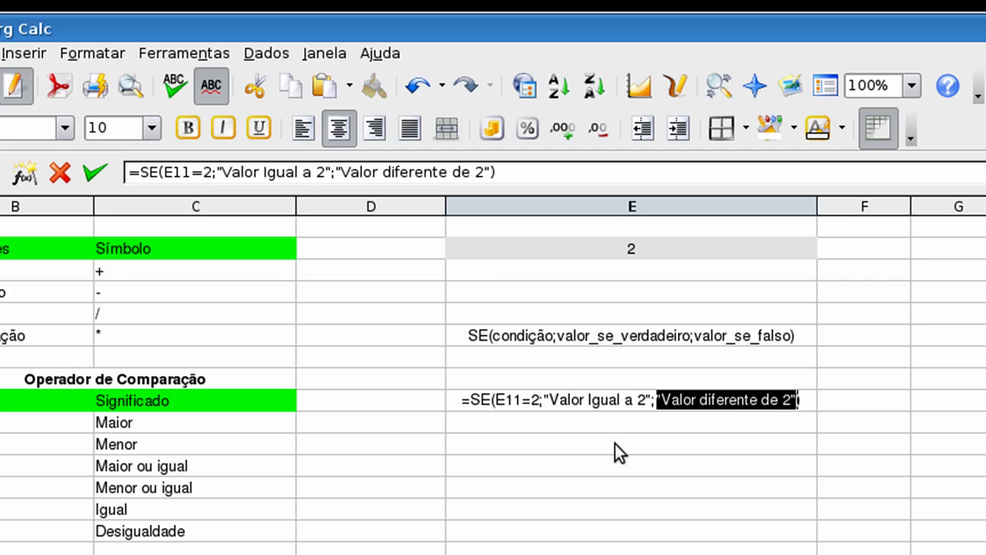
pyautogui.write('se')
pyautogui.press('Return')
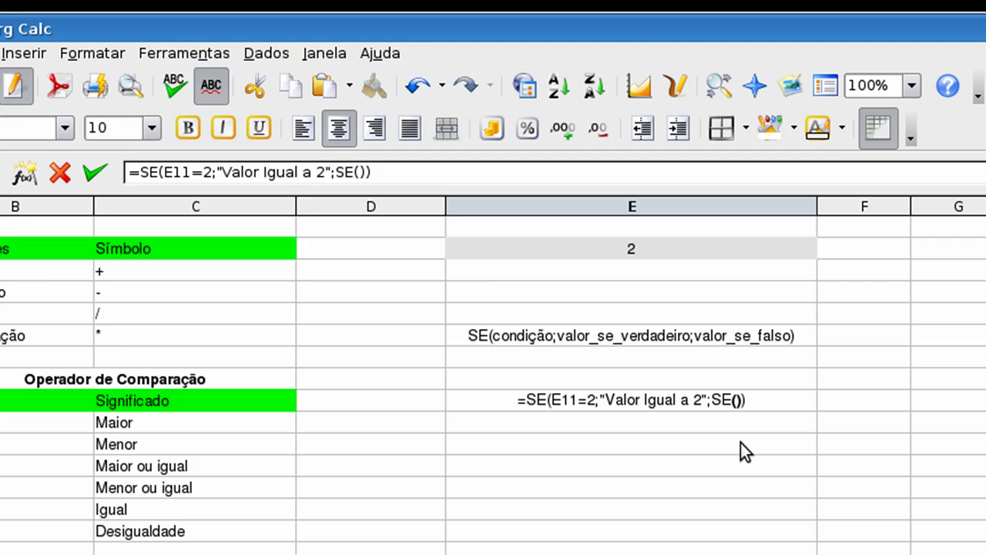
pyautogui.click(639, 254)
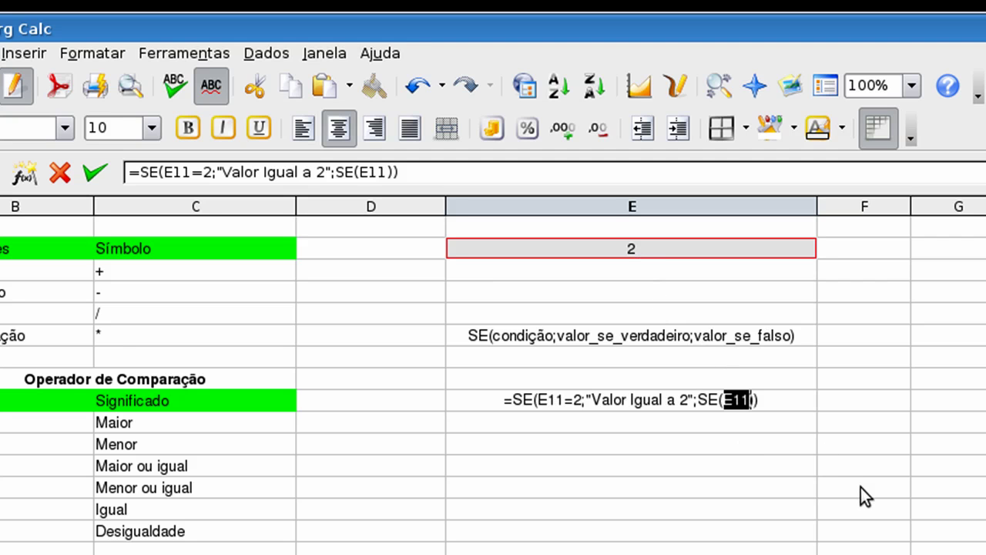
pyautogui.write('<')
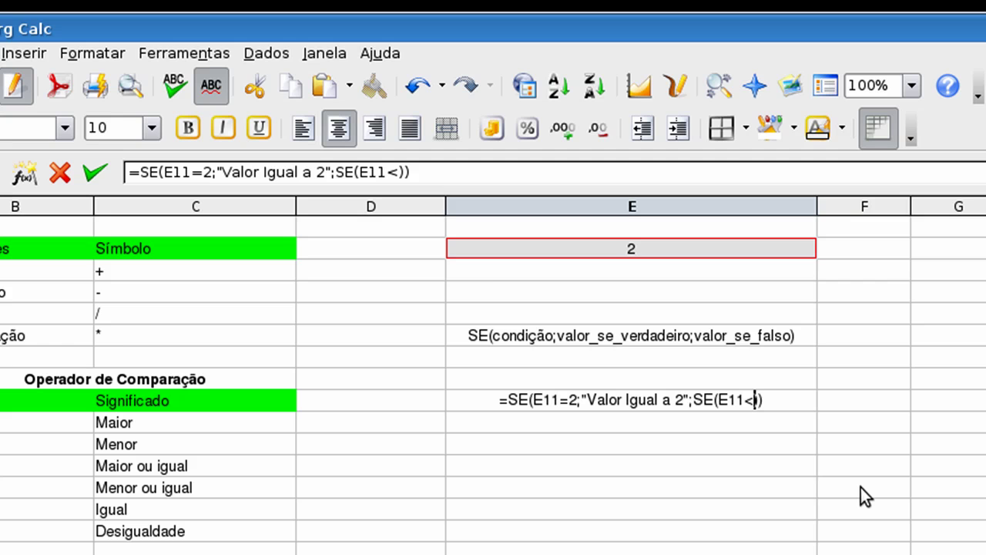
pyautogui.write('2;')
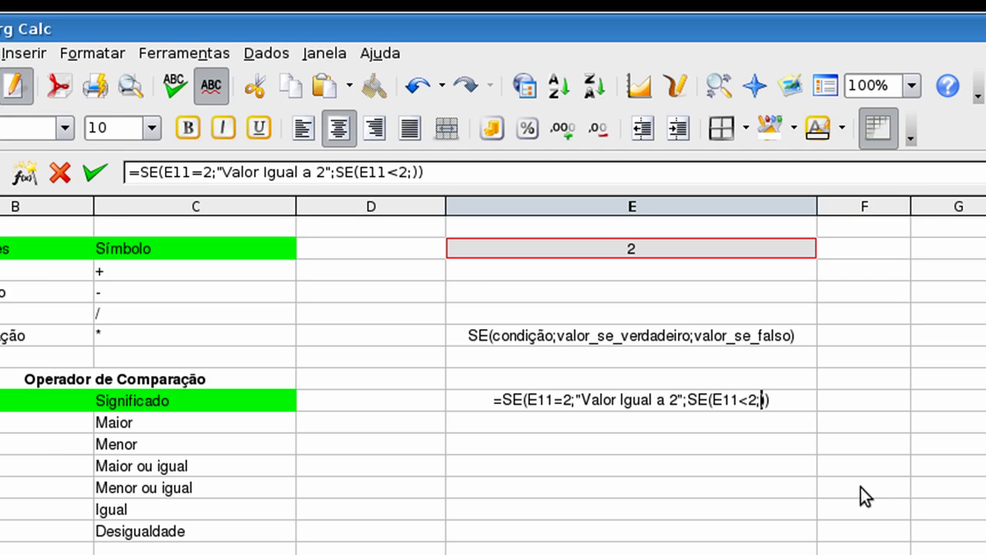
# Step: Add "Valor menor que 2" as the value-if-true argument of the nested SE, followed by a semicolon
pyautogui.write('"')
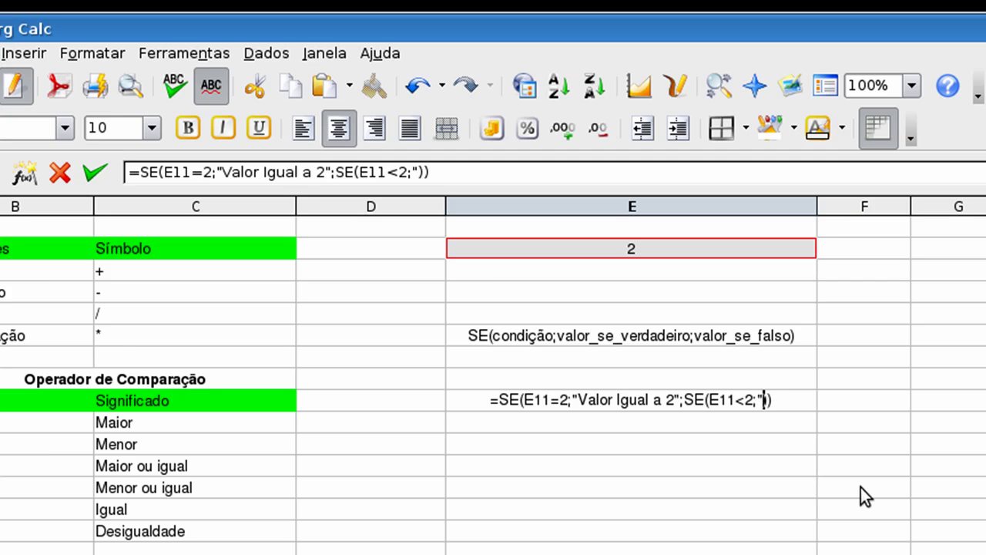
pyautogui.write('Valor menor ')
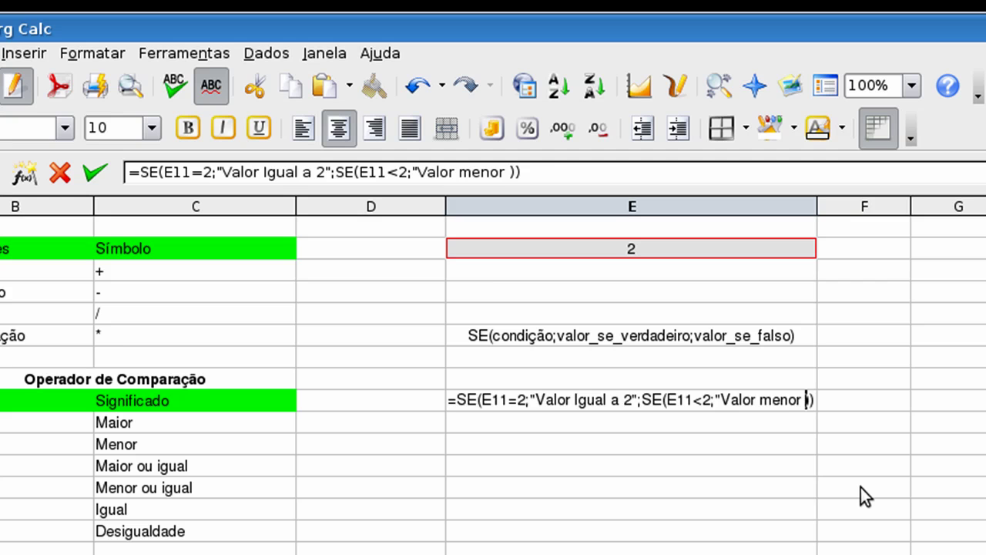
pyautogui.write('que 2')
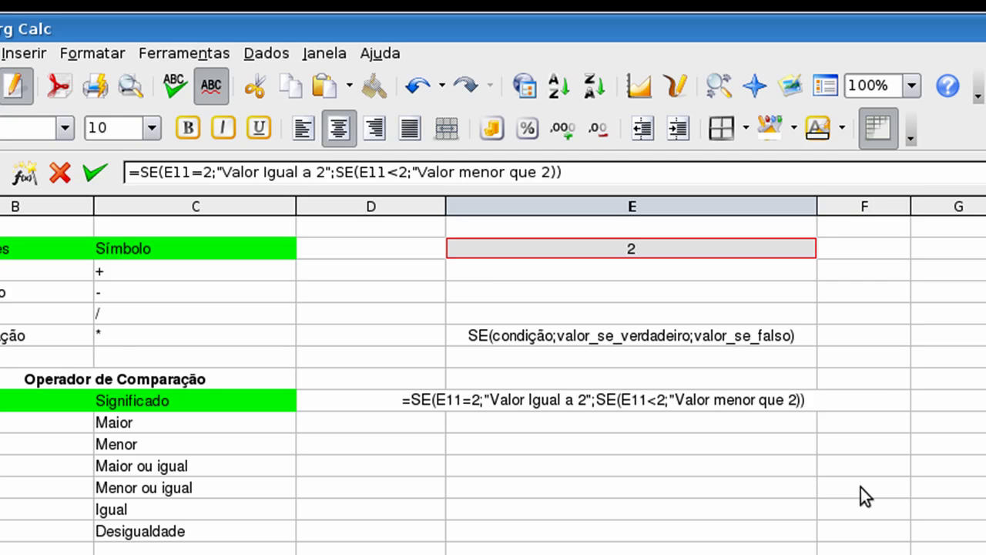
pyautogui.write('"')
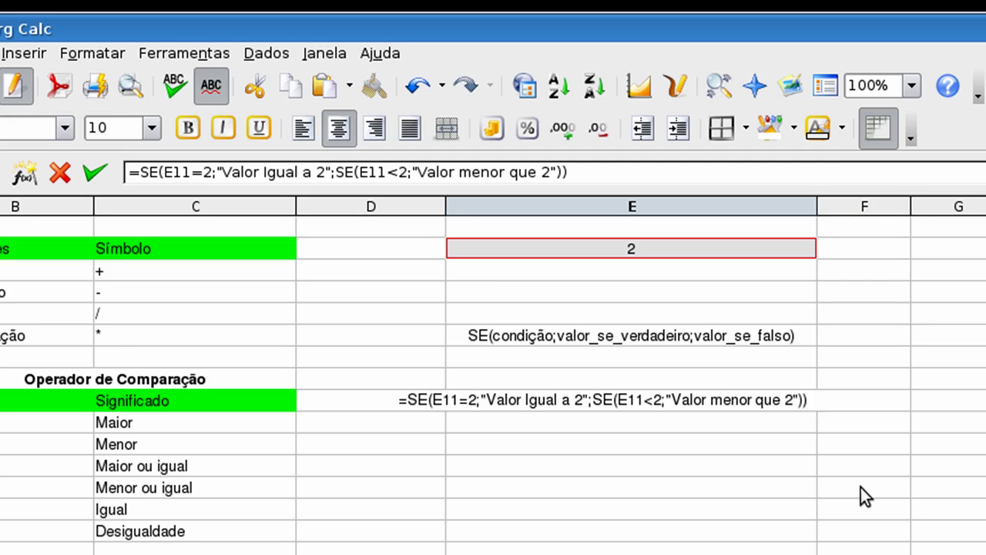
pyautogui.write(';')
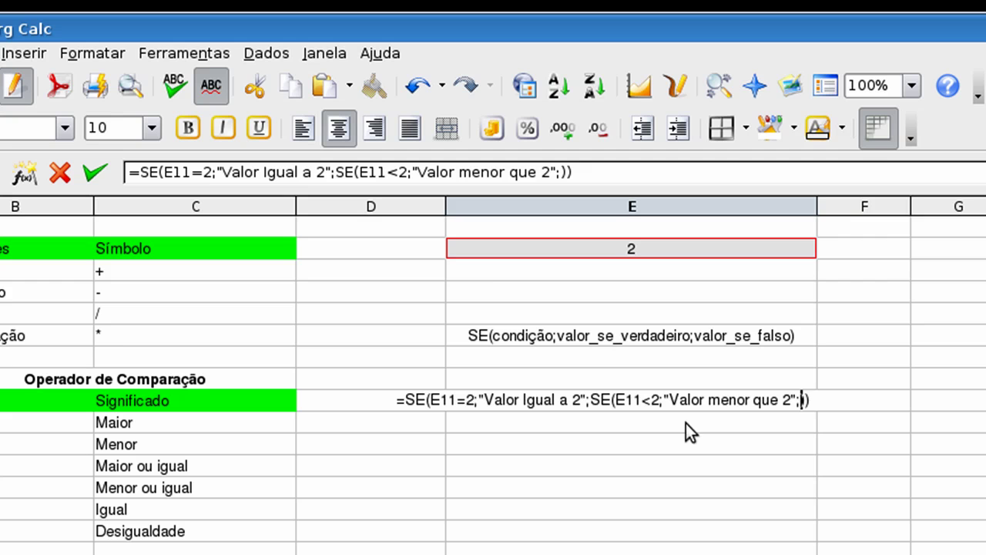
# Step: Add "Valor maior que 2" as the nested SE's value-if-false argument, complete the formula, and select E18 to review it
pyautogui.write('"')
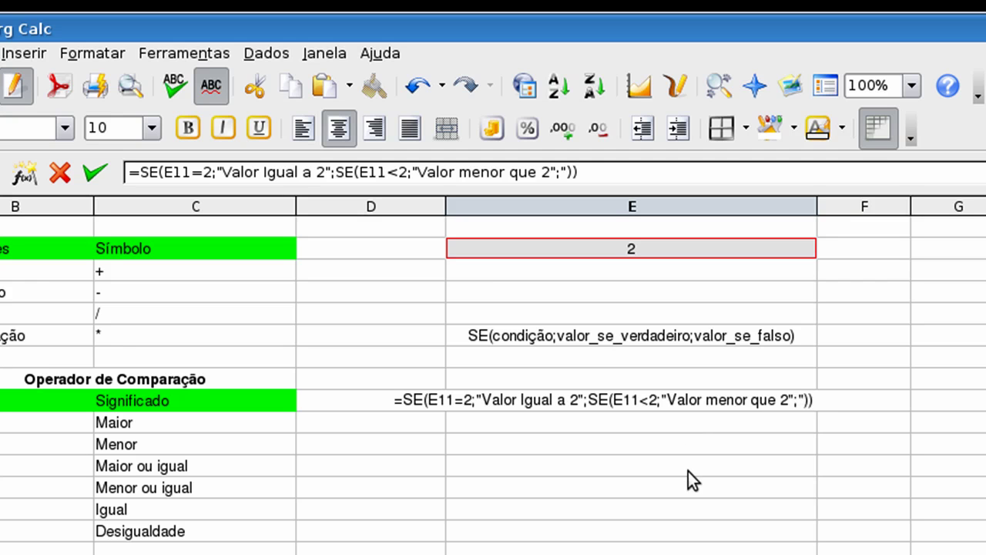
pyautogui.write('Valor maior que 2"')
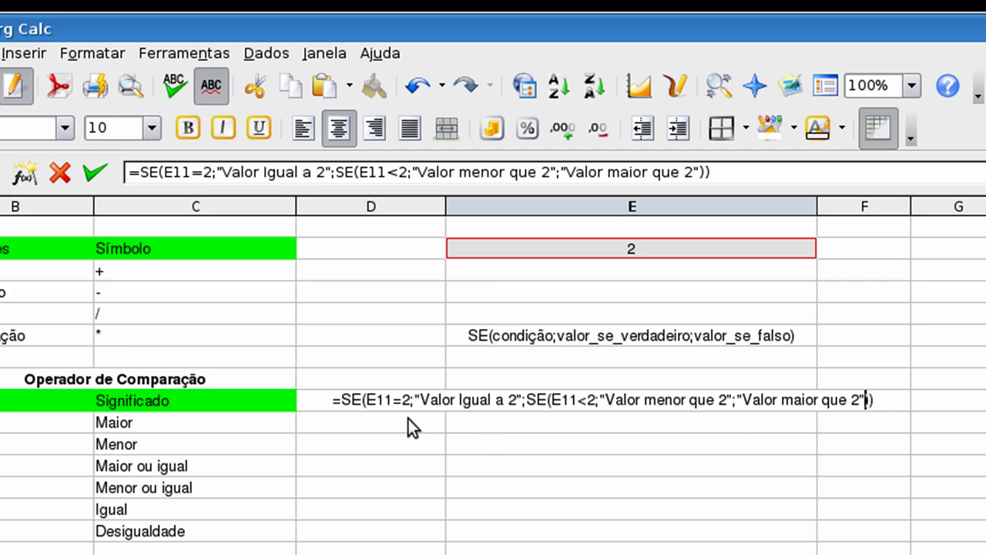
pyautogui.press('Return')
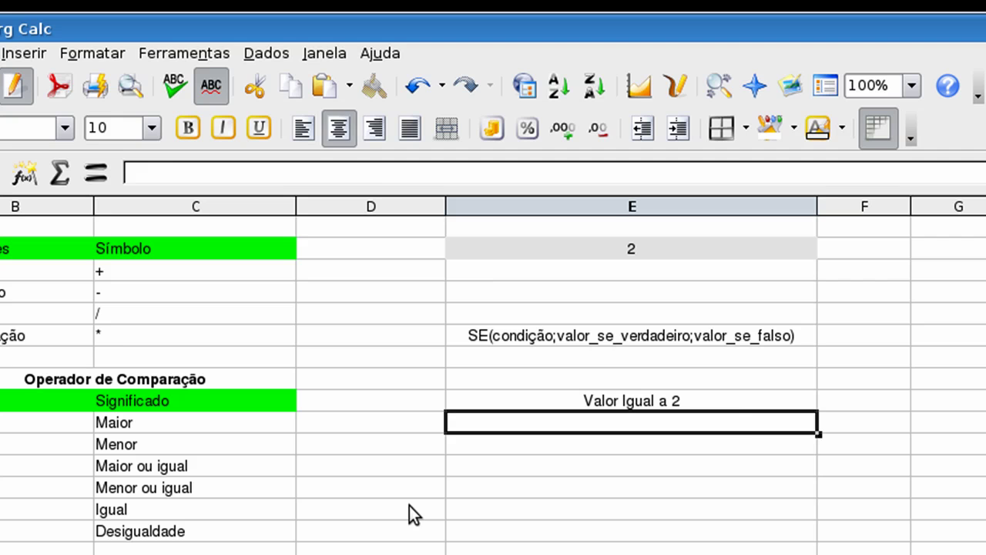
pyautogui.click(690, 404)
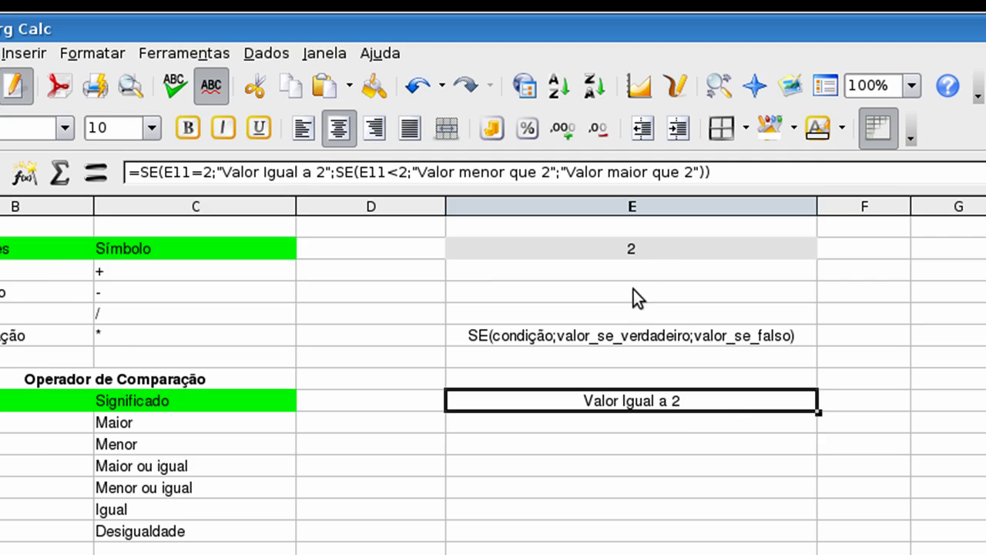
# Step: Enter 1 in E11 to test the less-than-2 case of the nested formula
pyautogui.click(631, 249)
pyautogui.write('1')
pyautogui.press('Return')
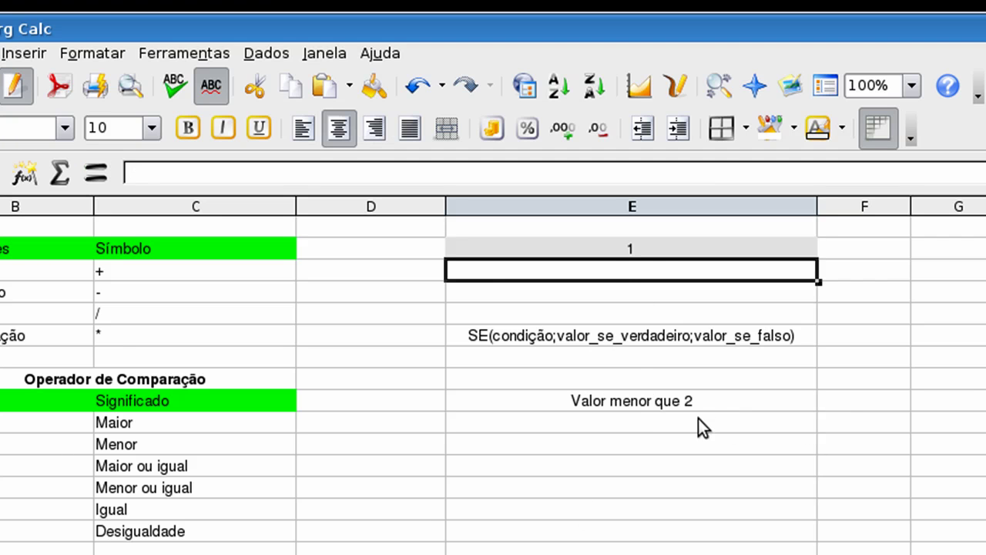
# Step: Enter 3 in E11 to test the greater-than-2 case of the nested formula
pyautogui.click(648, 254)
pyautogui.write('3')
pyautogui.press('Return')
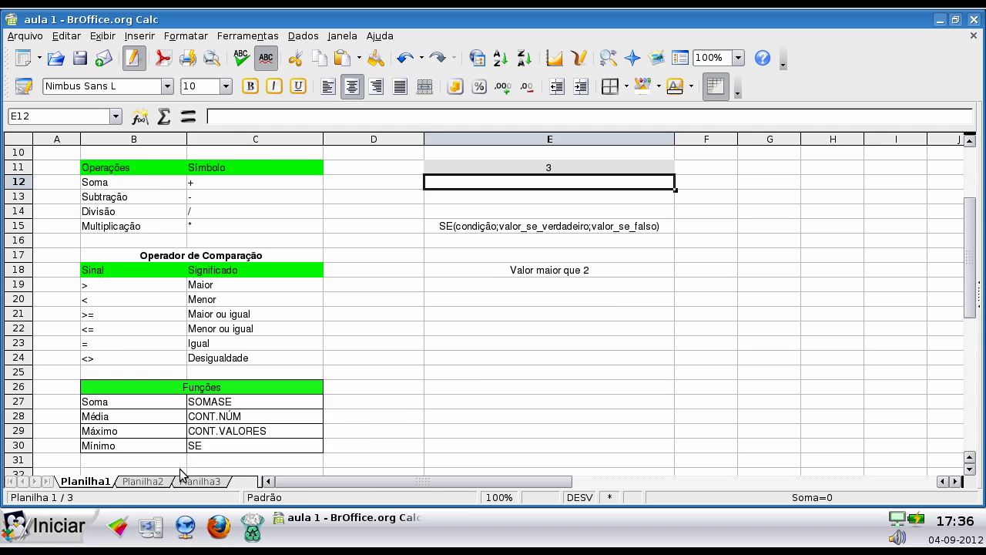
# Step: Switch to the Planilha2 sheet and select cell C2, the Aumento cell for Funcionário 1
pyautogui.click(143, 482)
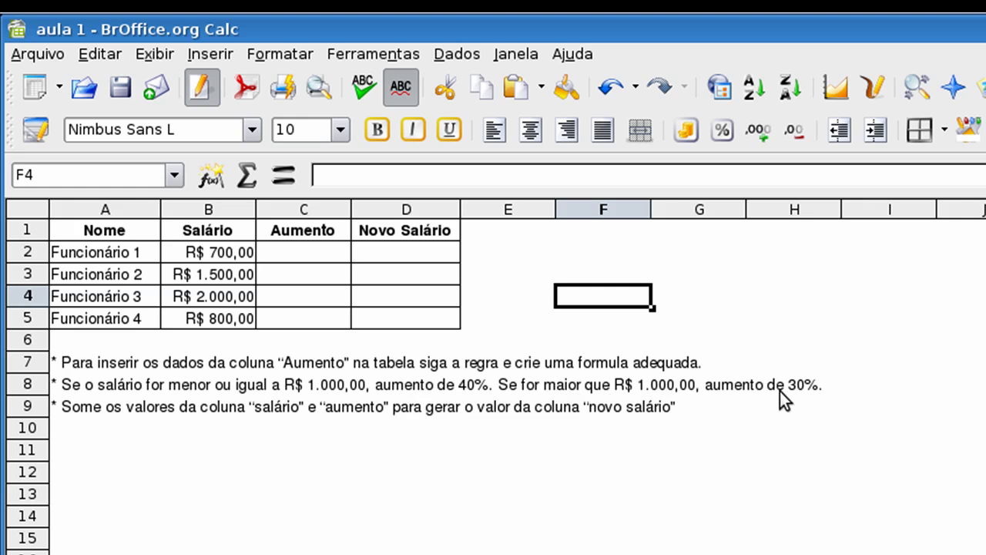
pyautogui.click(317, 256)
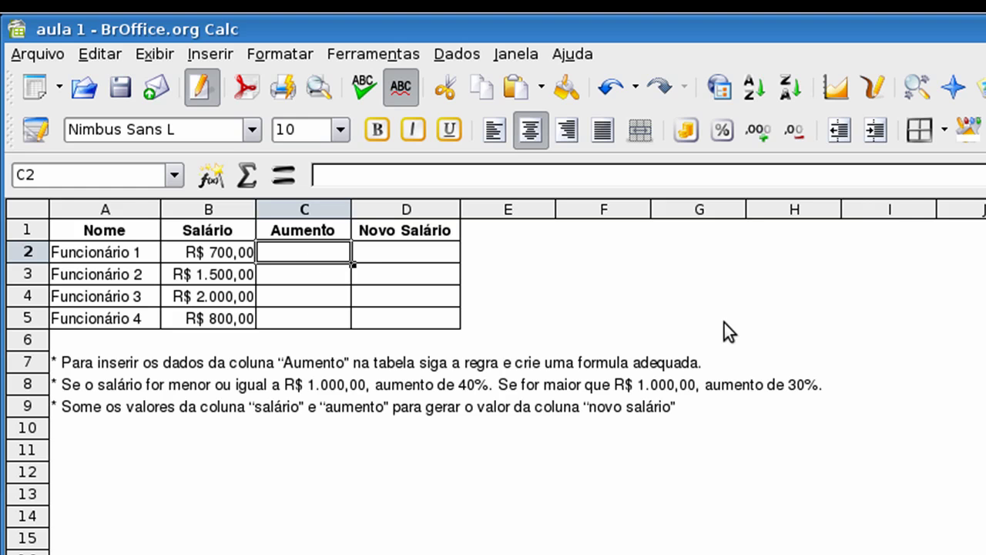
# Step: Start an SE formula in C2 with the condition B2<=1000
pyautogui.write('=se')
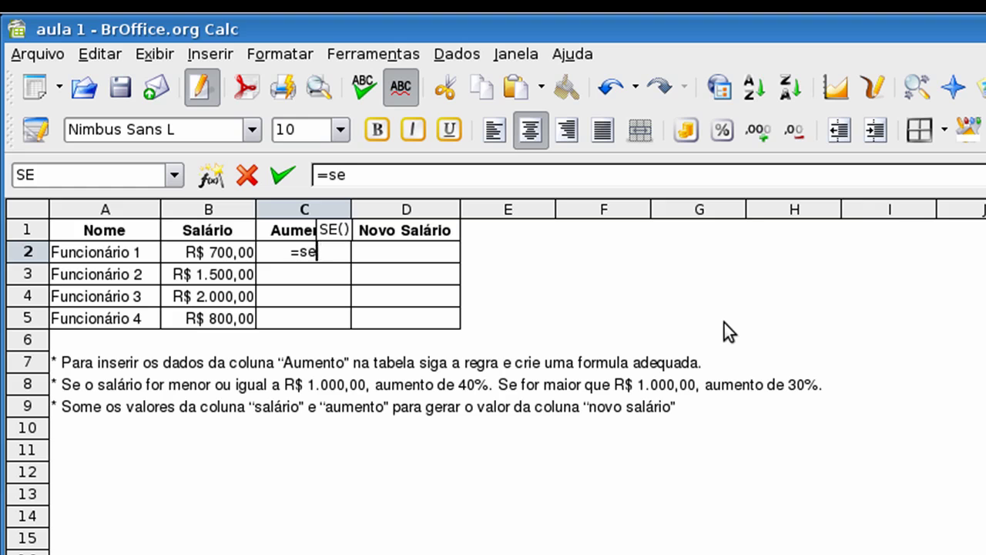
pyautogui.press('Return')
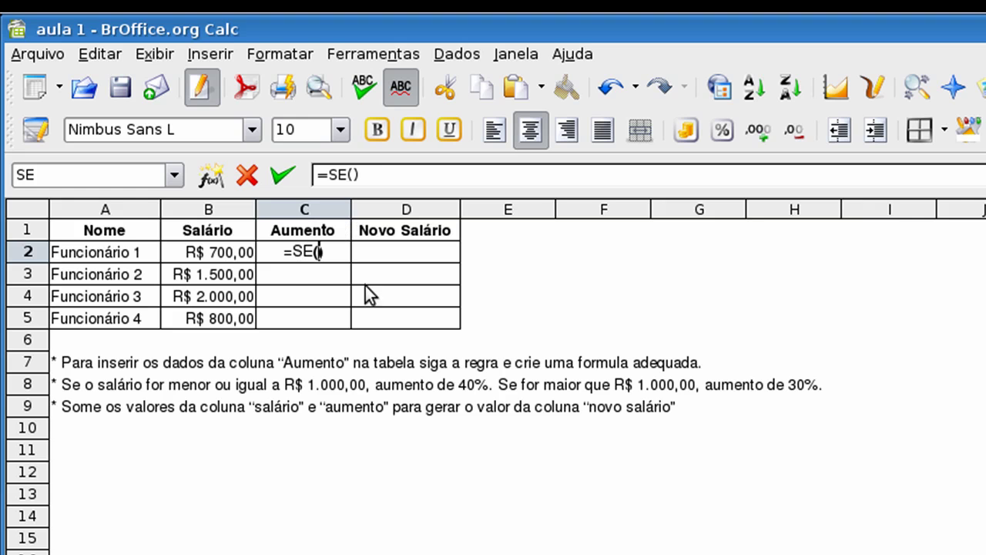
pyautogui.click(227, 255)
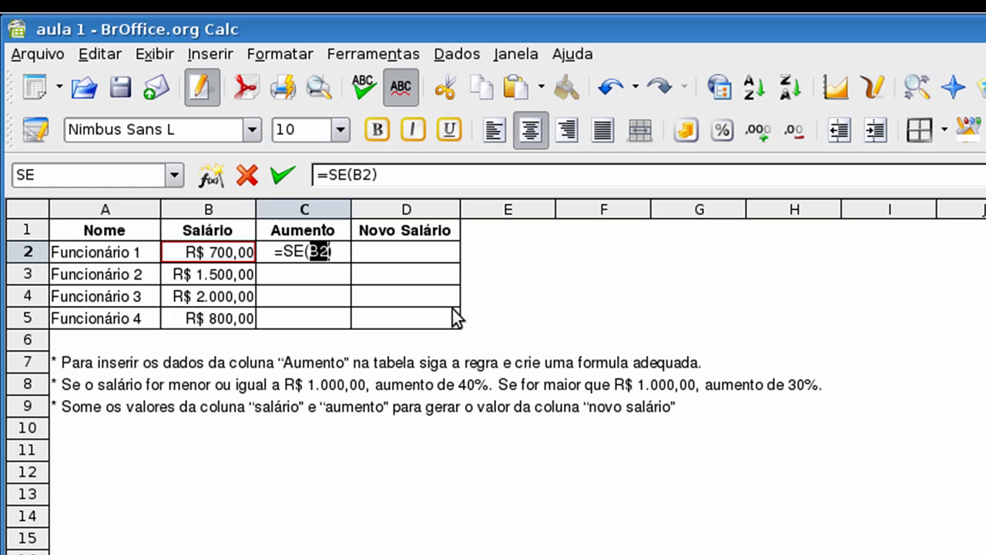
pyautogui.write('<=')
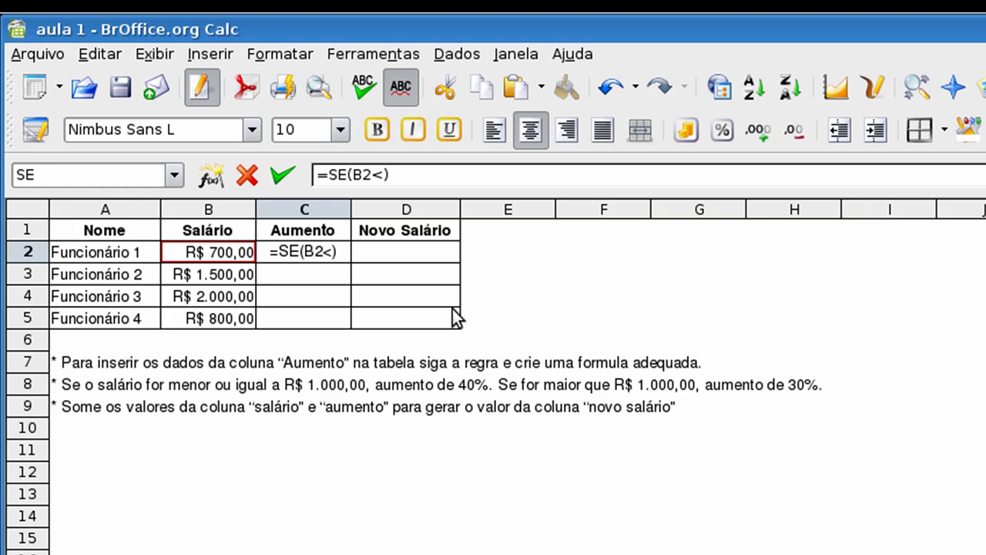
pyautogui.write('10000')
pyautogui.press('BackSpace')
pyautogui.write(';')
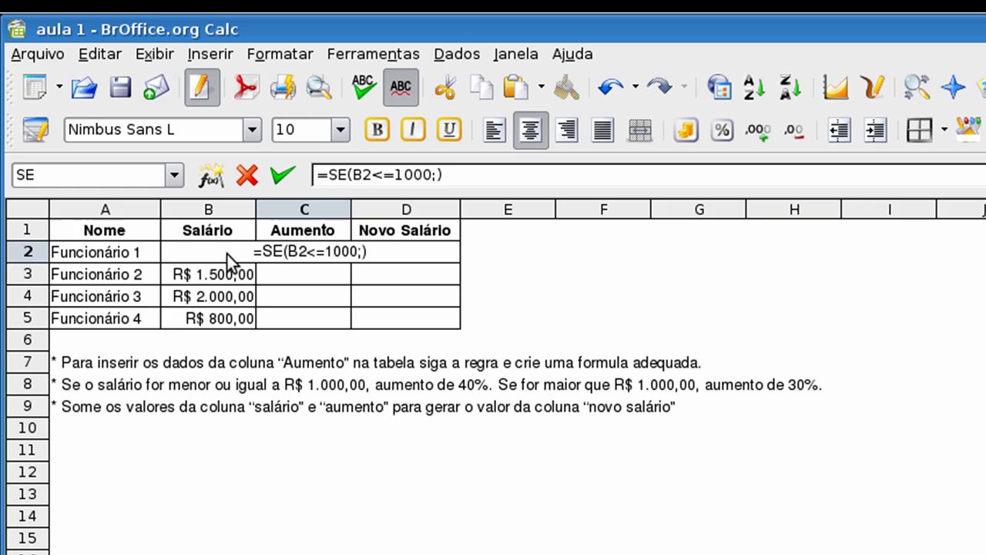
# Step: Add B2*40% as the value-if-true argument of the SE formula in C2
pyautogui.click(216, 250)
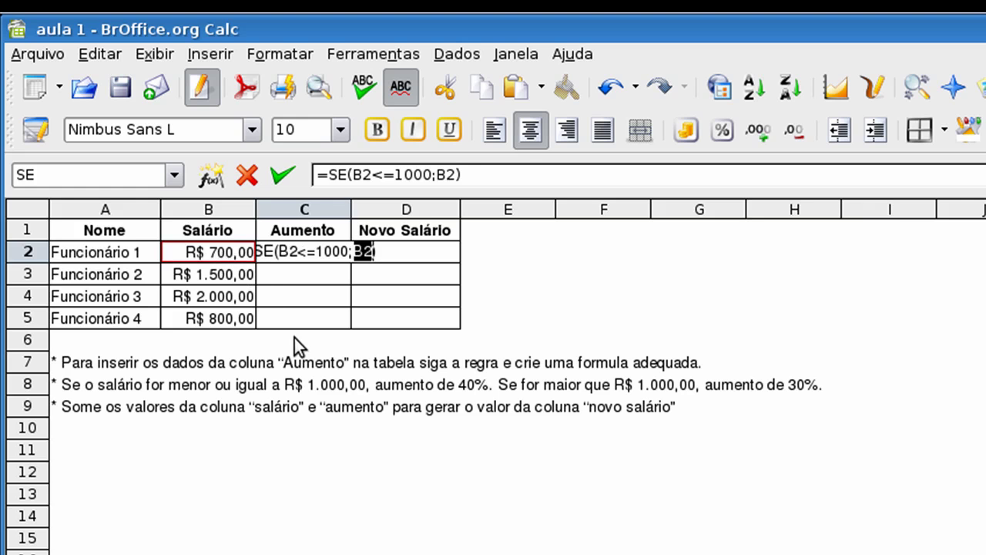
pyautogui.write('*40')
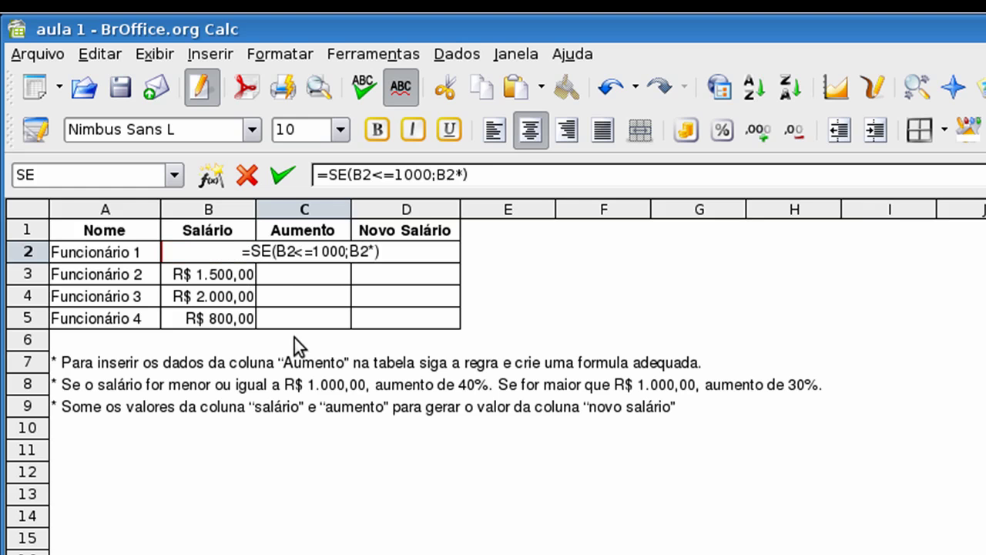
pyautogui.write('%')
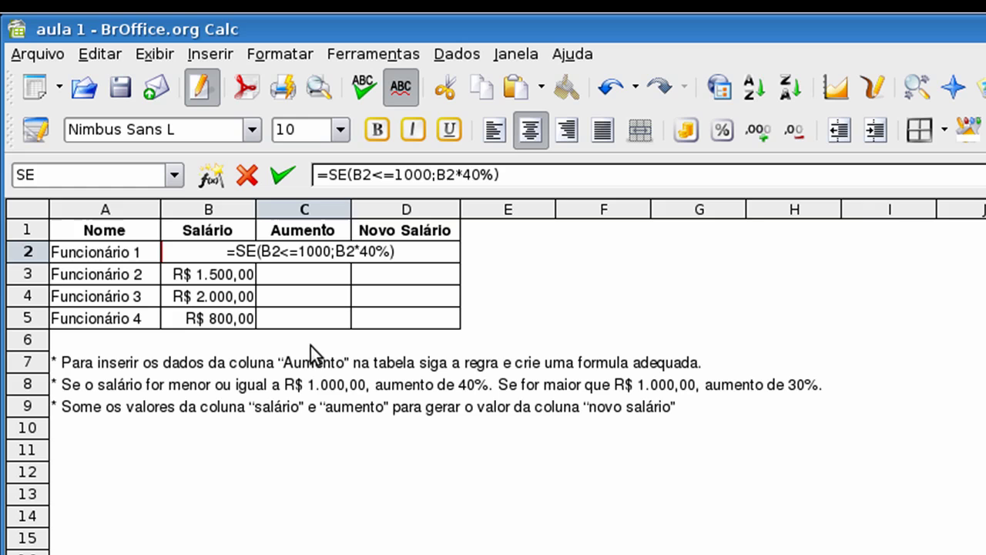
pyautogui.write(';')
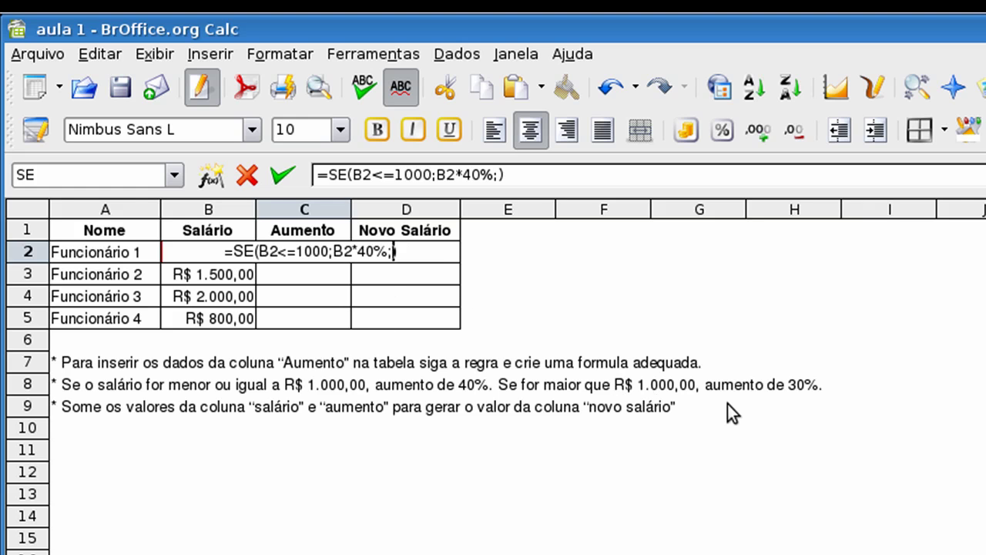
# Step: Add B2*30% as the value-if-false argument, complete the SE formula, and select C2 to review it
pyautogui.click(241, 256)
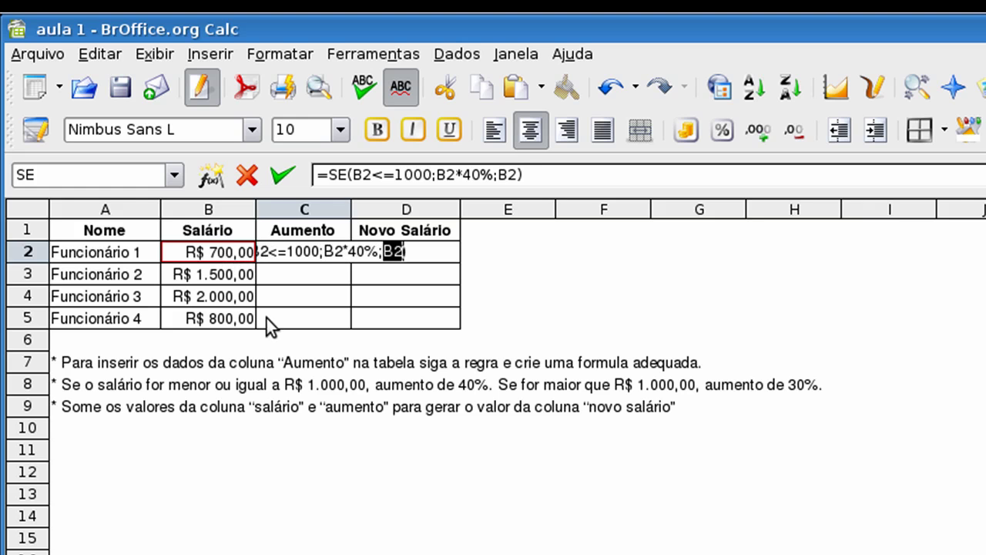
pyautogui.write('*30%')
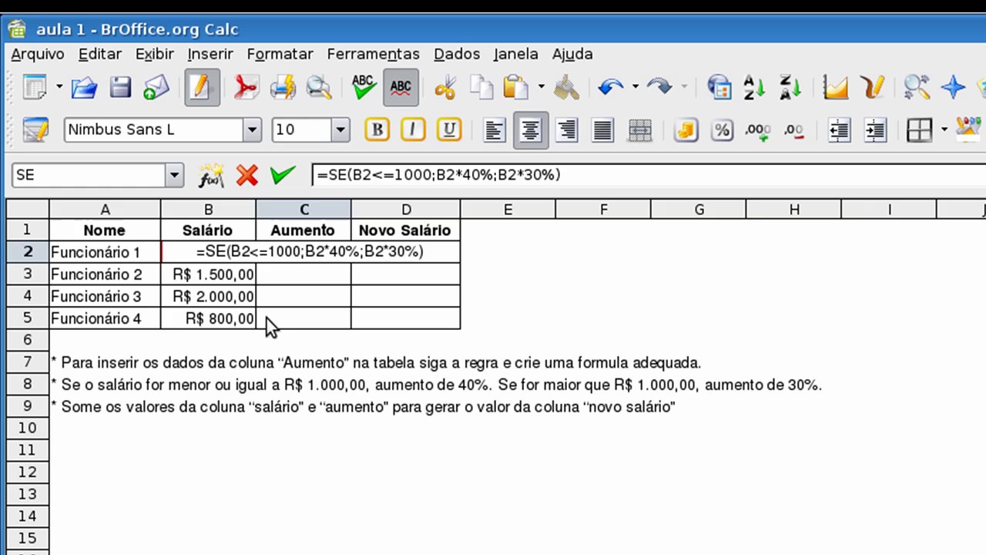
pyautogui.press('Return')
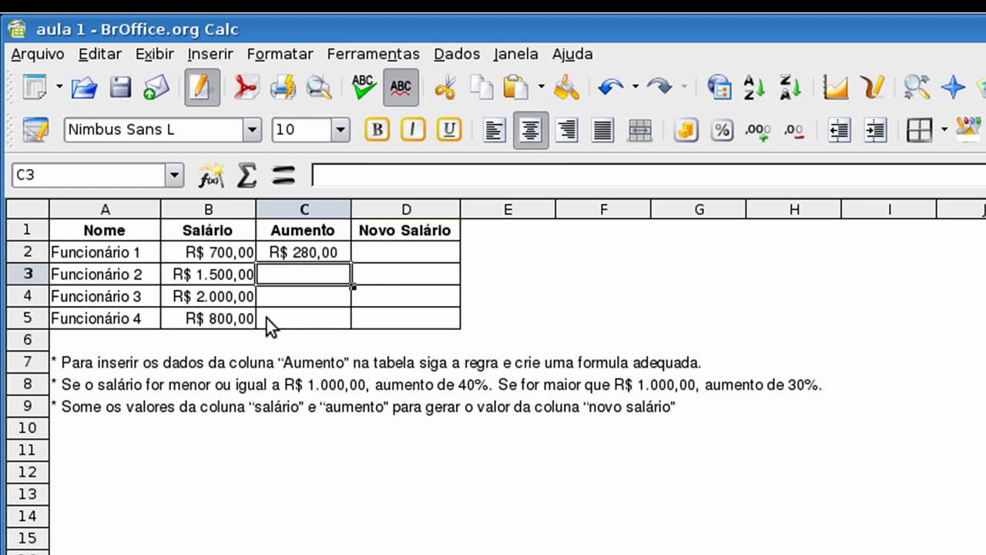
pyautogui.click(280, 246)
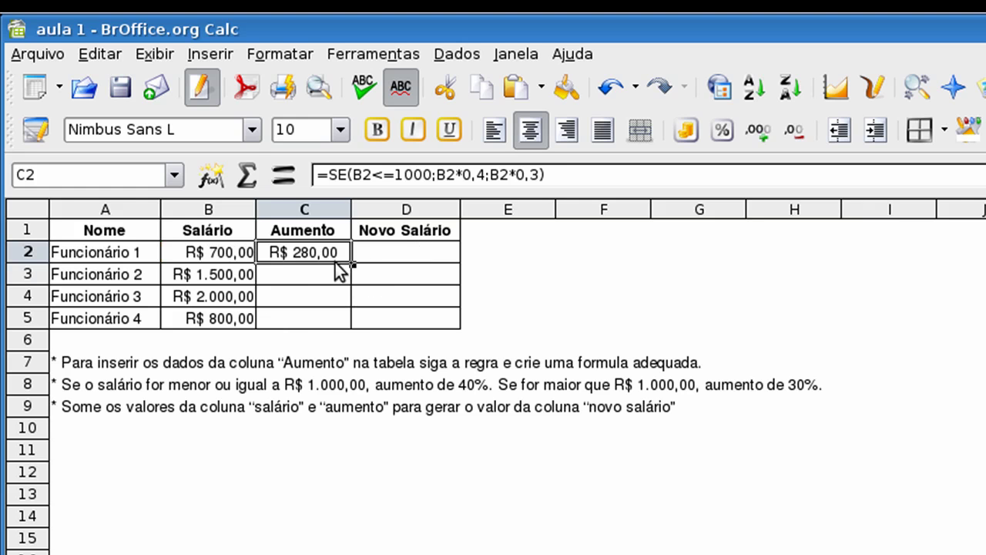
# Step: Enter the check formula =B2*40% in D12 and select the cell to review it
pyautogui.click(450, 475)
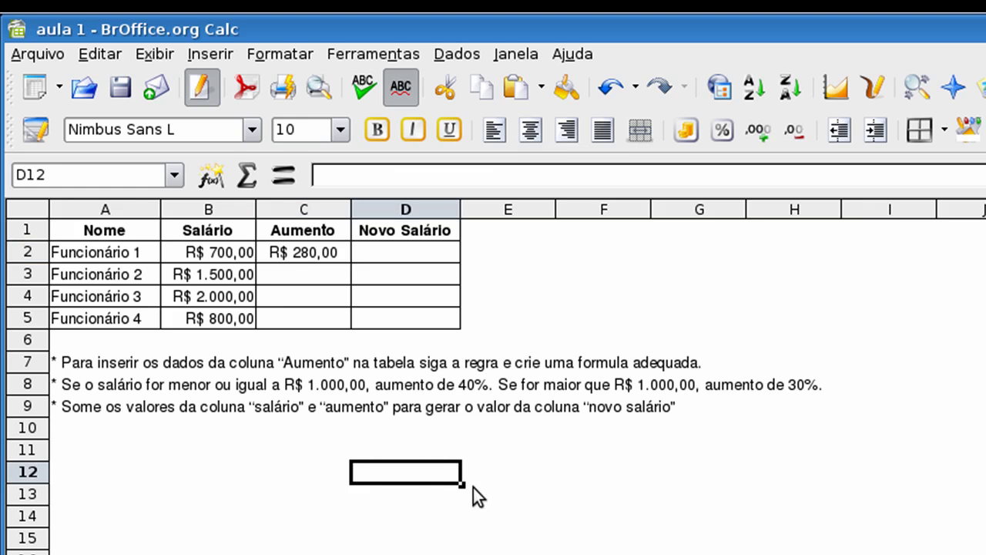
pyautogui.write('=')
pyautogui.click(218, 259)
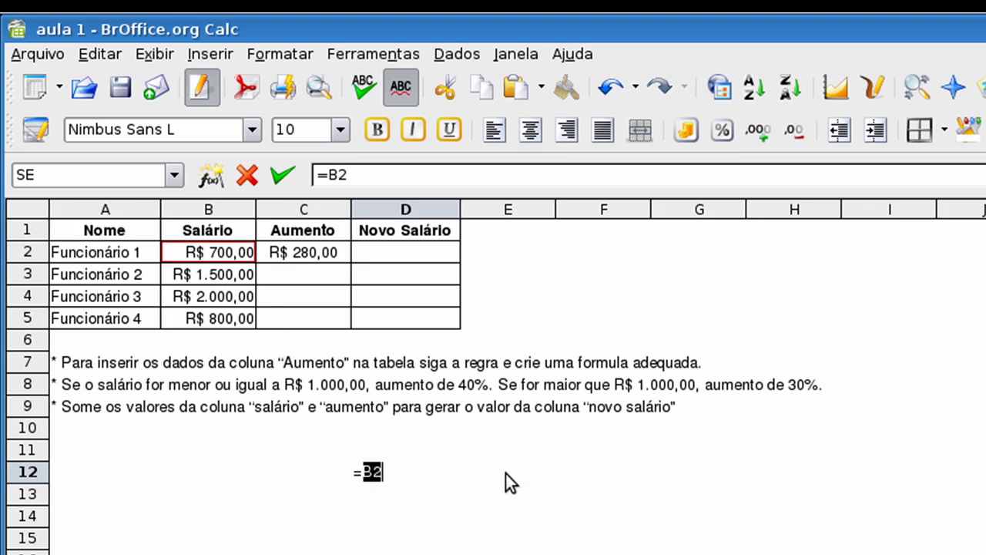
pyautogui.write('*40%')
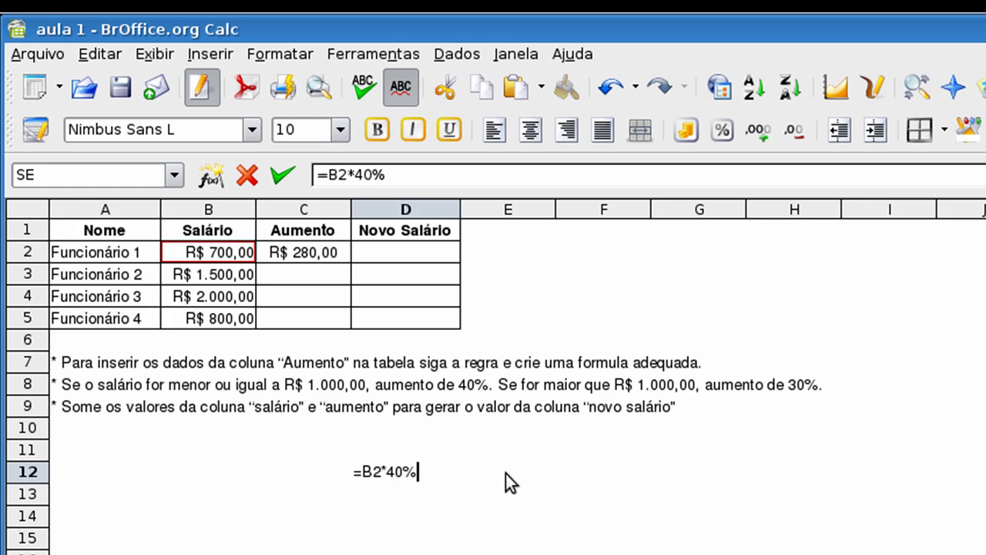
pyautogui.press('Return')
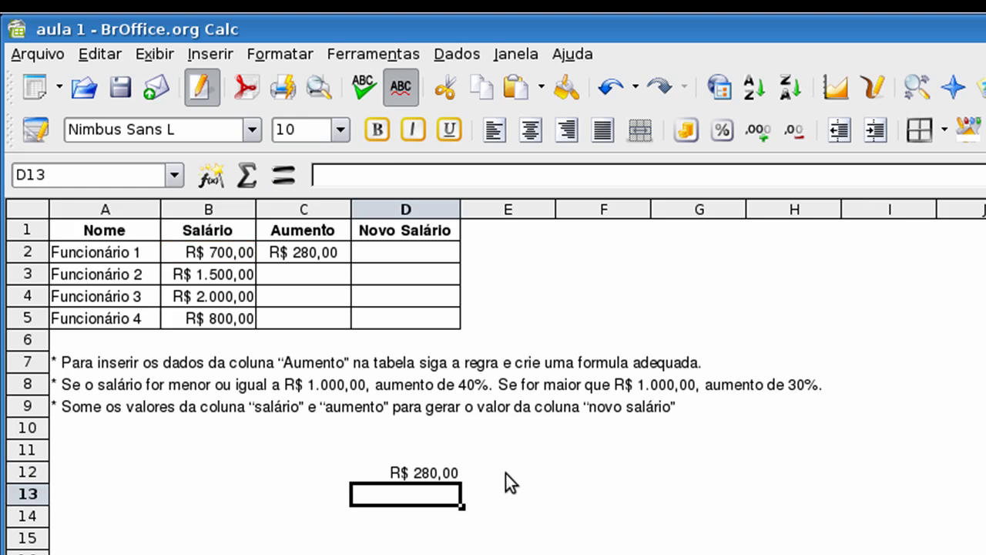
pyautogui.click(419, 472)
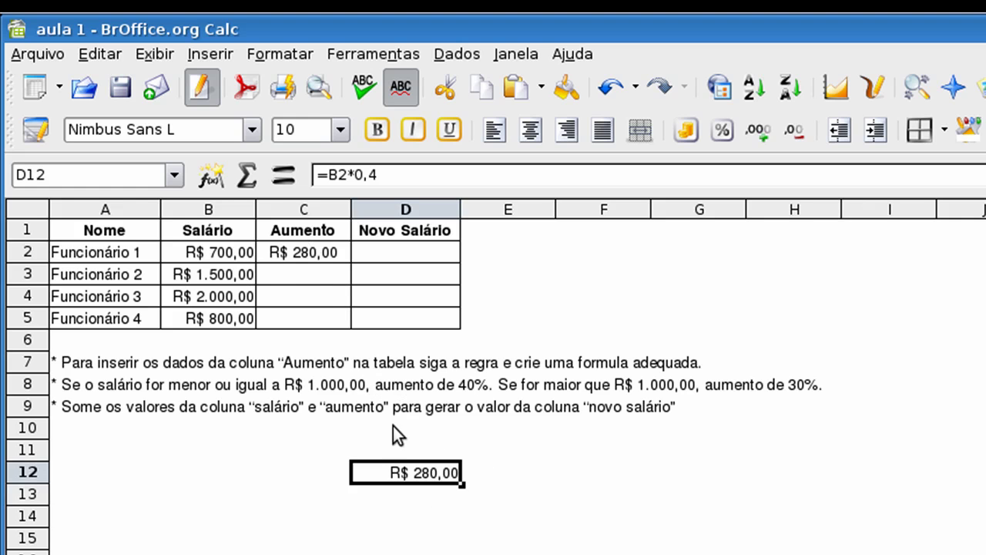
# Step: Enter the check formula =B3*30% in D13 for Funcionário 2's salary
pyautogui.click(377, 498)
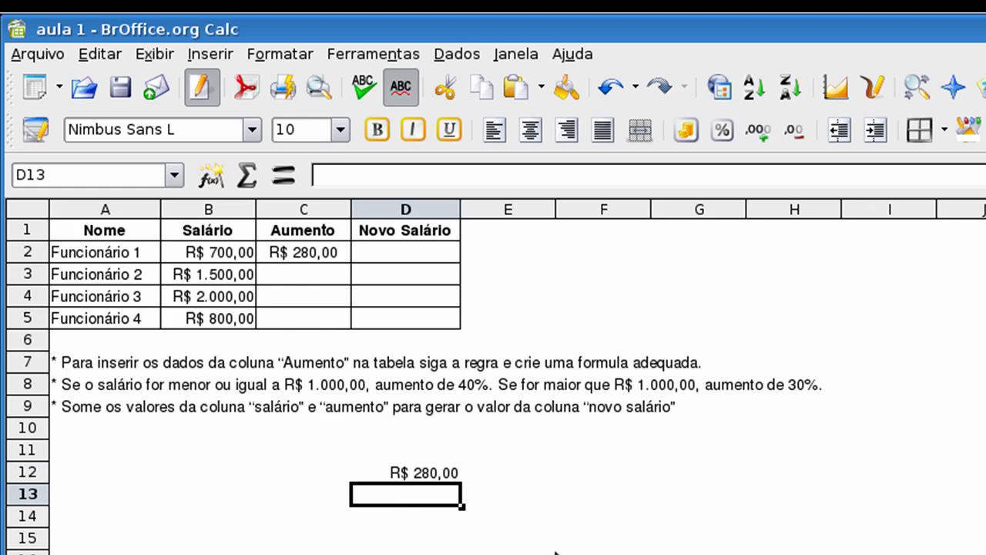
pyautogui.write('=')
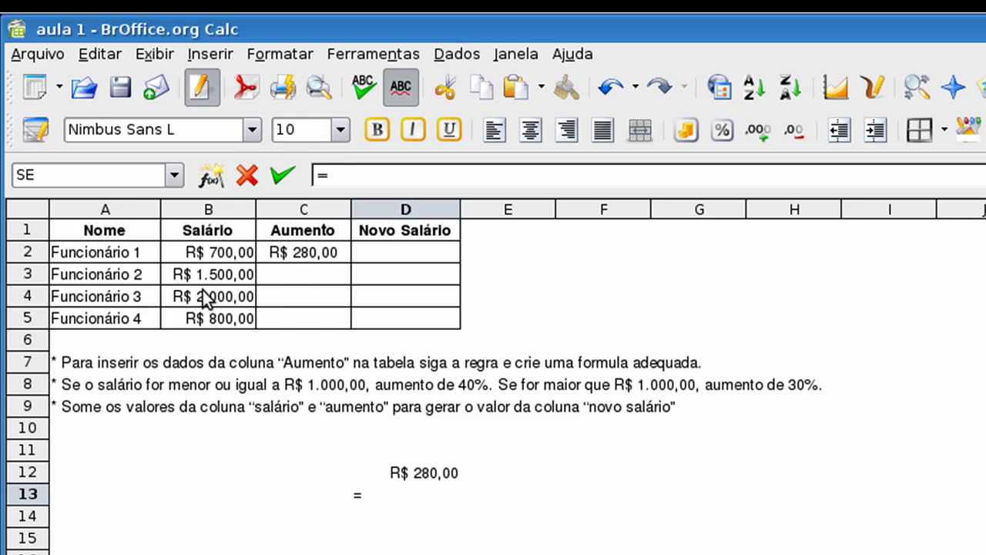
pyautogui.click(214, 276)
pyautogui.write('*30%')
pyautogui.press('Return')
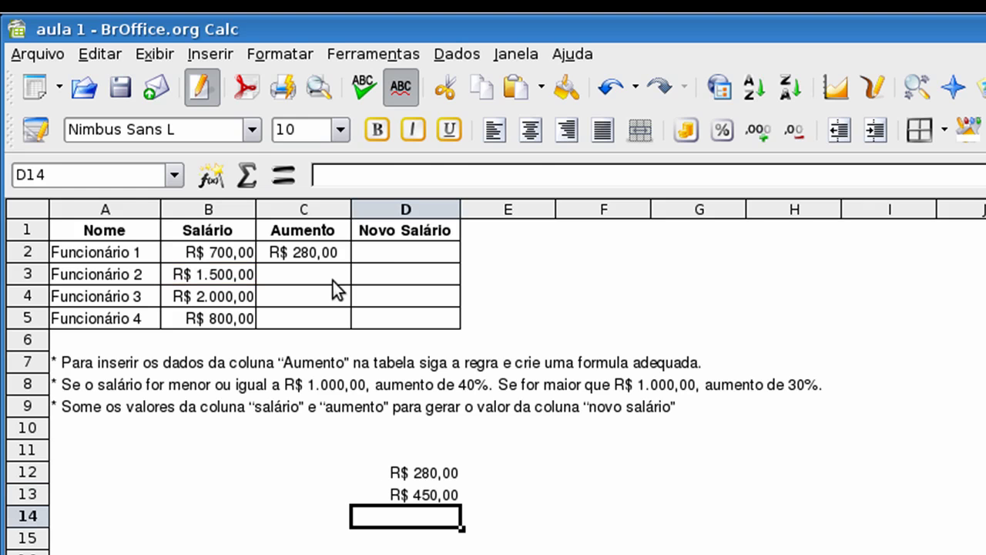
# Step: Fill the Aumento formula from C2 down to C5 and compare it with the check calculations in D12 and D13
pyautogui.click(326, 248)
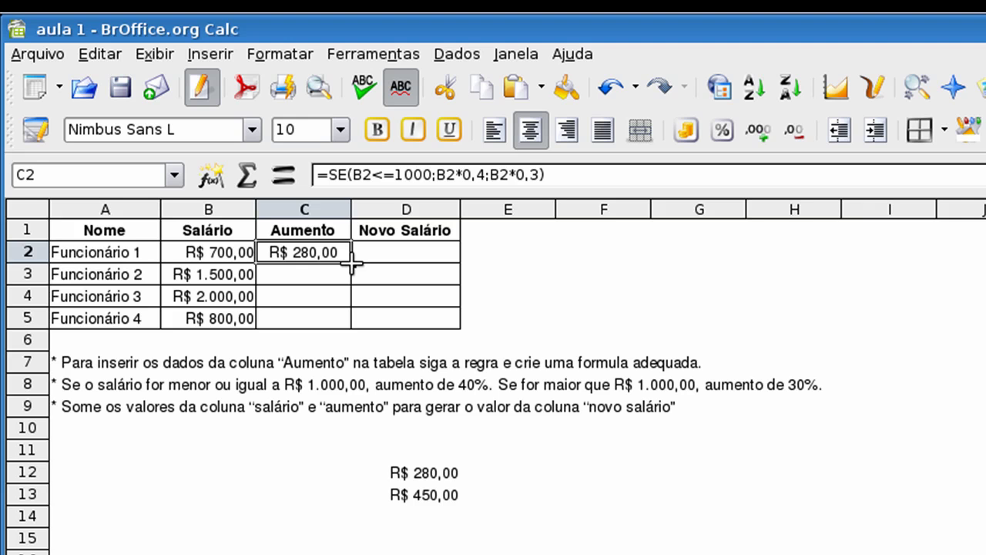
pyautogui.moveTo(351, 263); pyautogui.dragTo(353, 323)
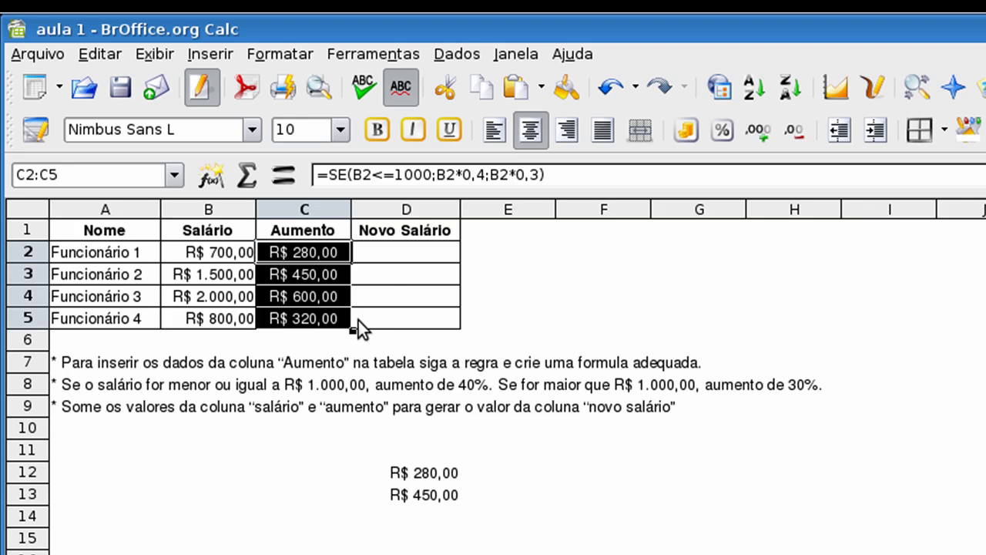
pyautogui.click(370, 275)
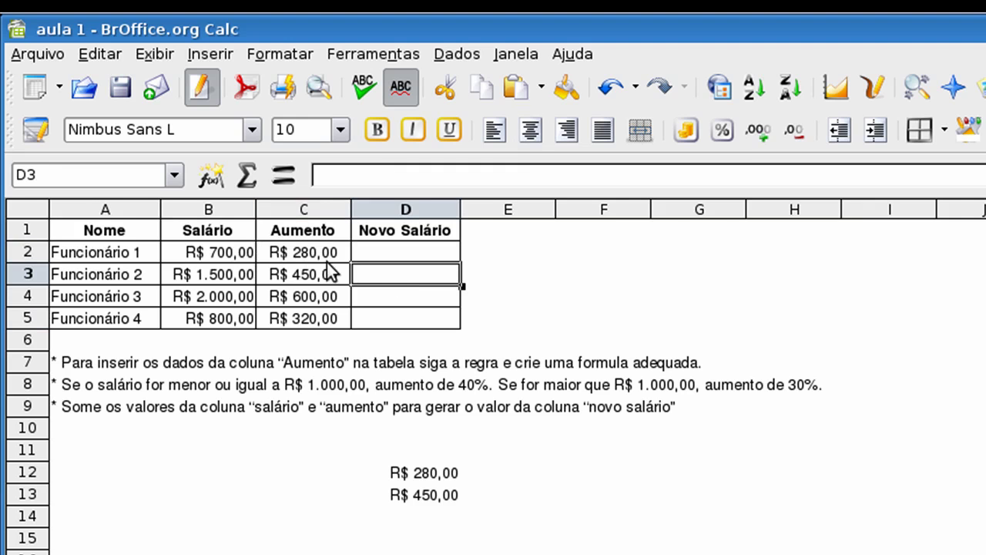
pyautogui.click(447, 471)
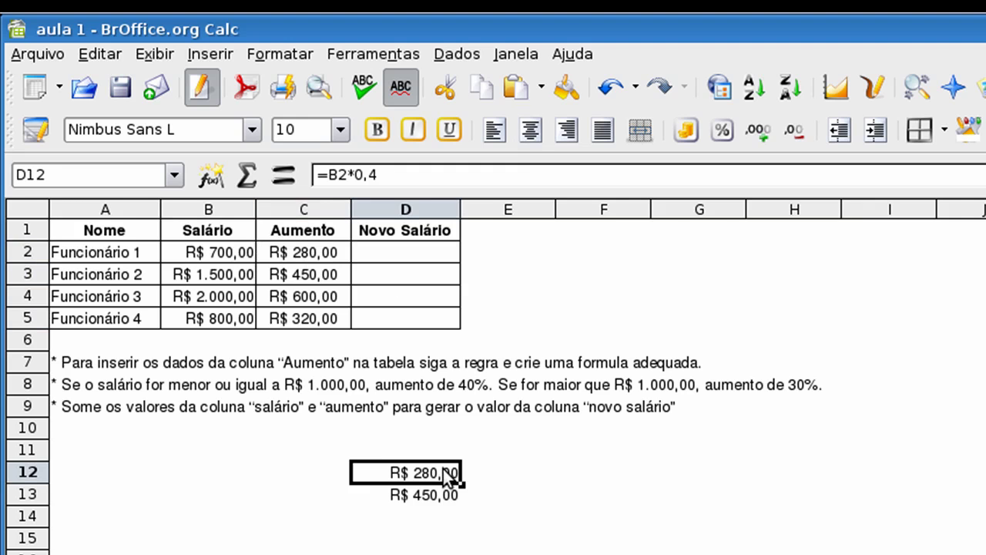
pyautogui.click(234, 281)
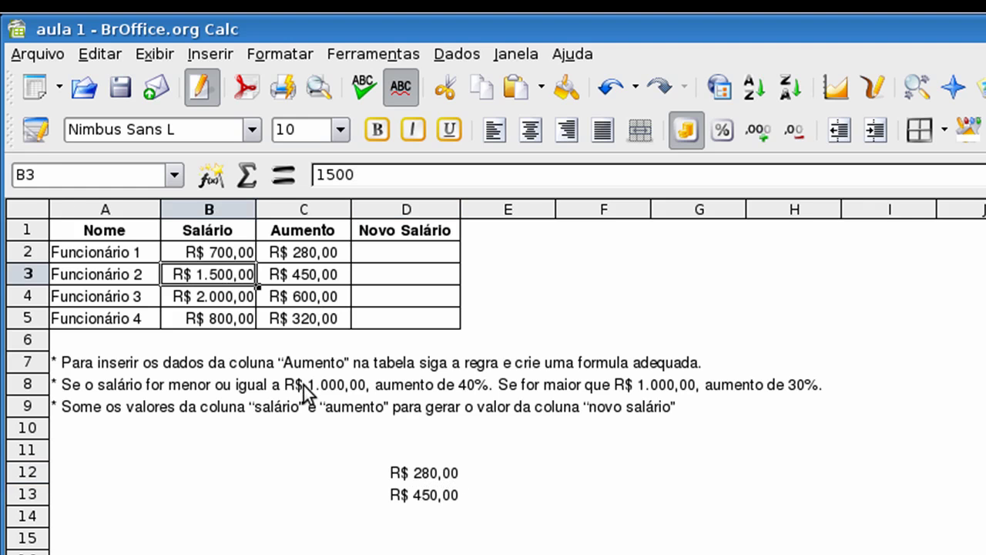
pyautogui.click(428, 500)
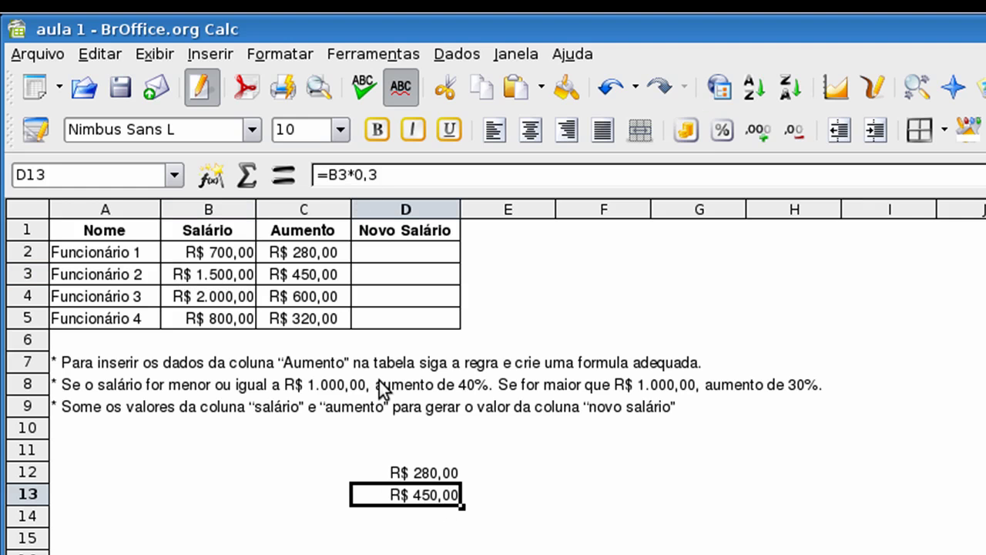
pyautogui.click(313, 283)
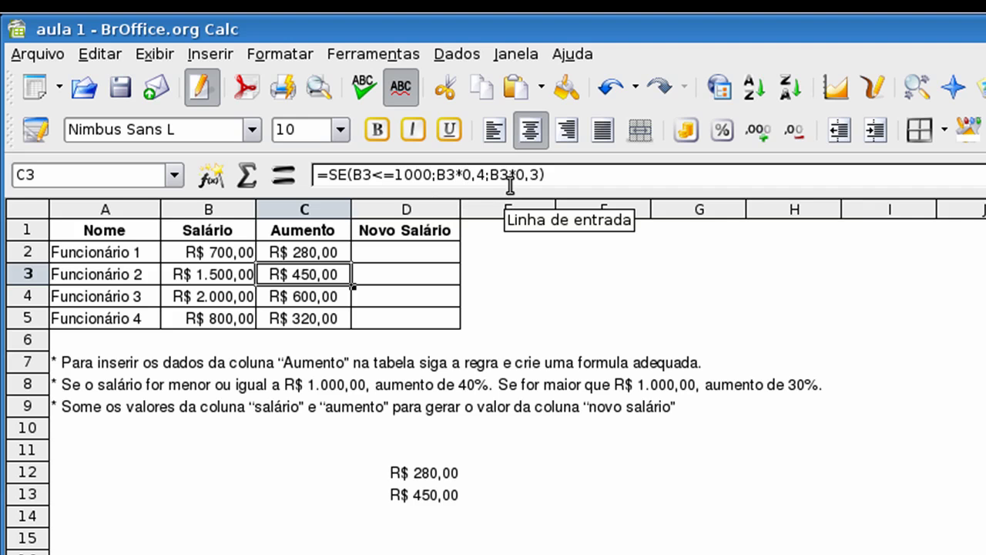
# Step: Sum B2:C2 in D2 with SOMA and fill the formula down the Novo Salário column to D5
pyautogui.click(394, 251)
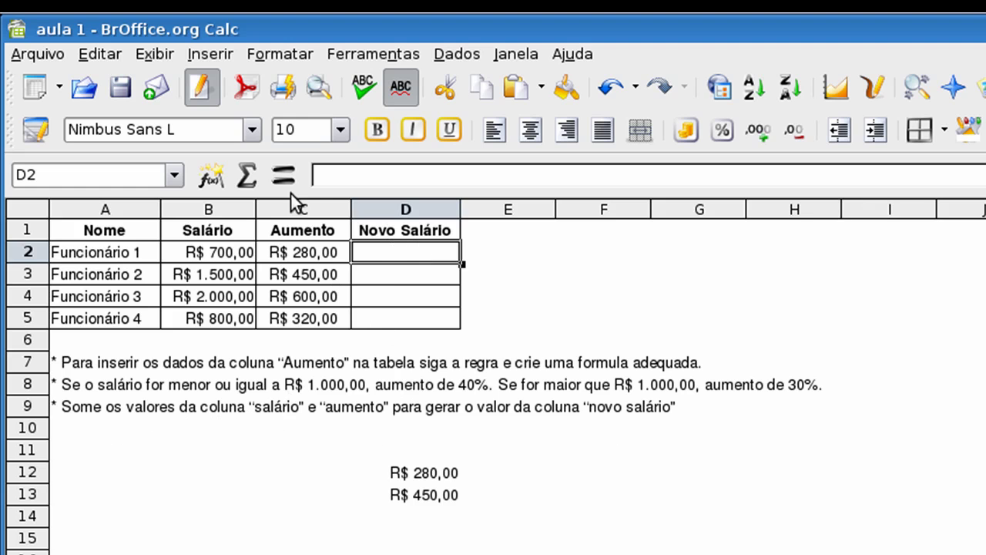
pyautogui.click(247, 177)
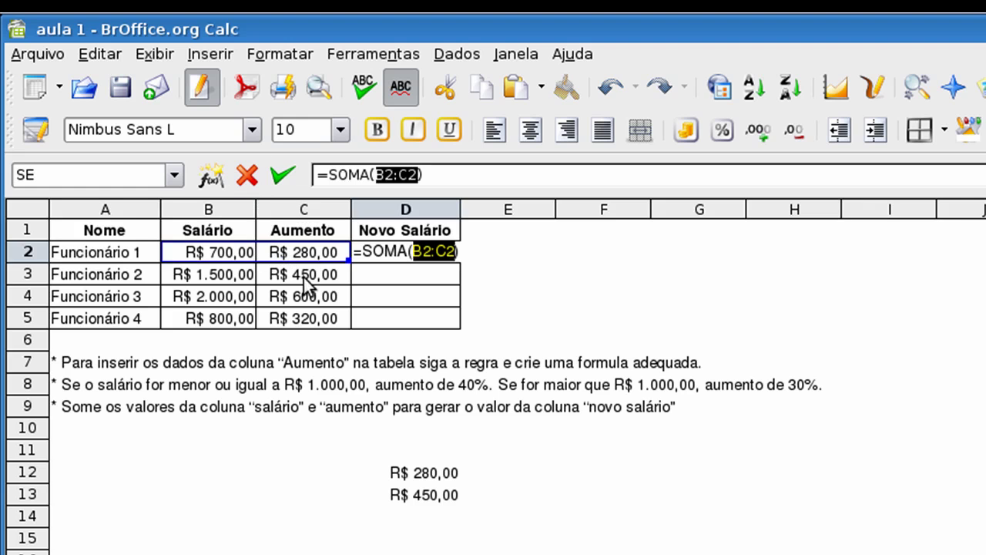
pyautogui.press('Return')
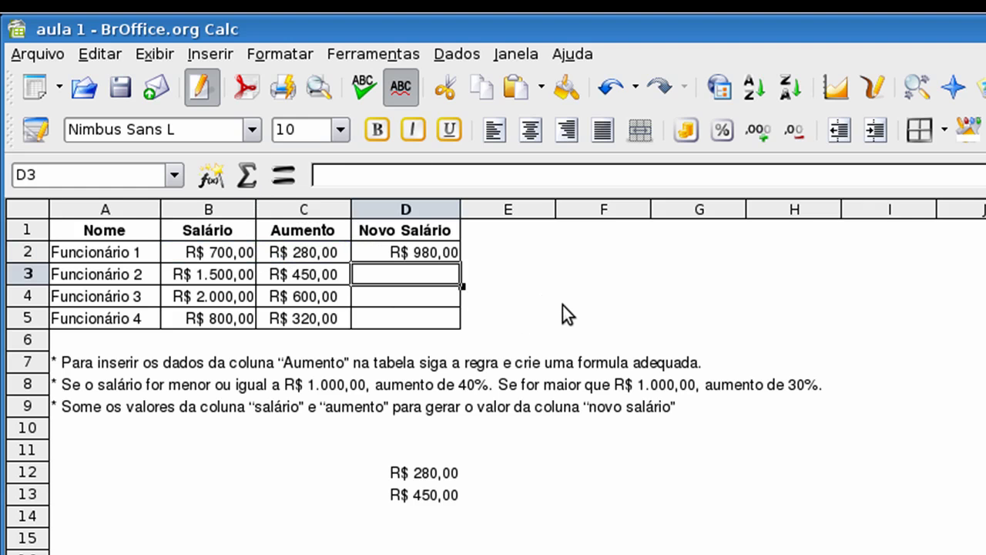
pyautogui.click(443, 258)
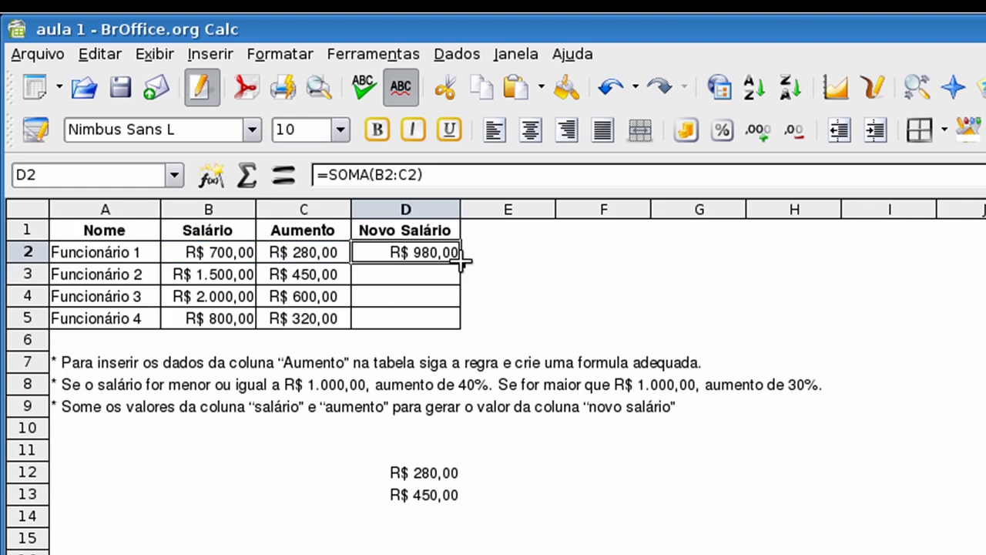
pyautogui.moveTo(461, 262); pyautogui.dragTo(458, 332)
pyautogui.click(509, 314)
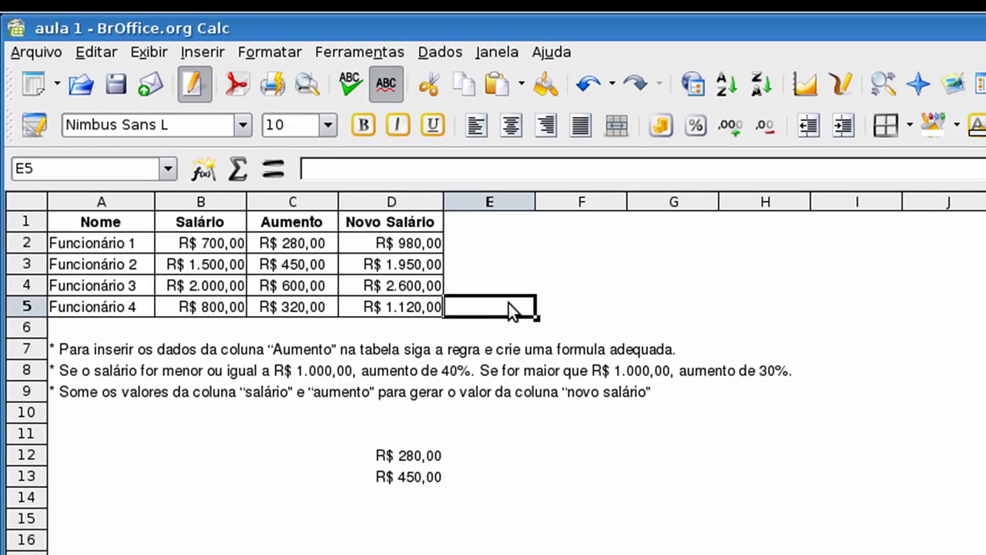
pyautogui.click(613, 320)
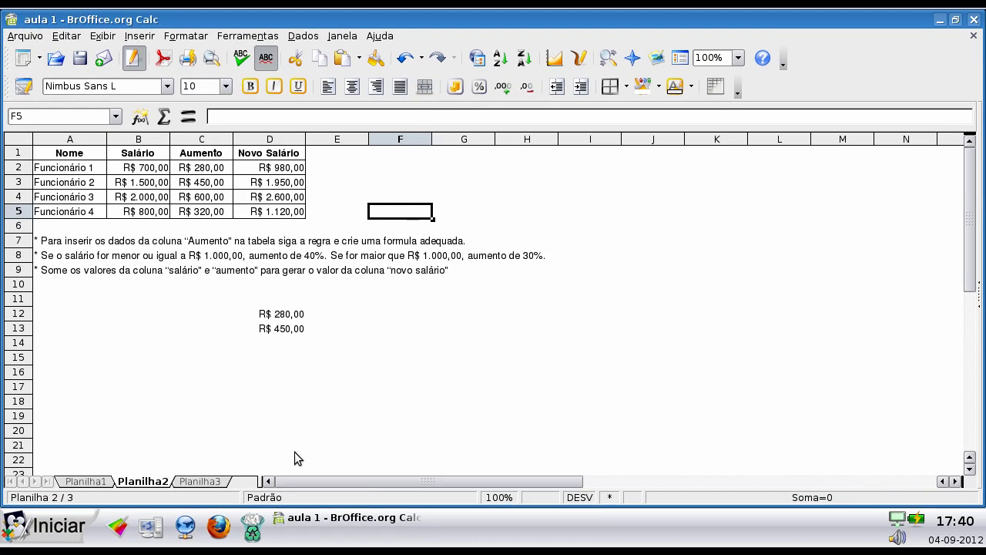
# Step: Switch to the Planilha3 sheet with the monthly Resultado and Situação exercise
pyautogui.click(217, 483)
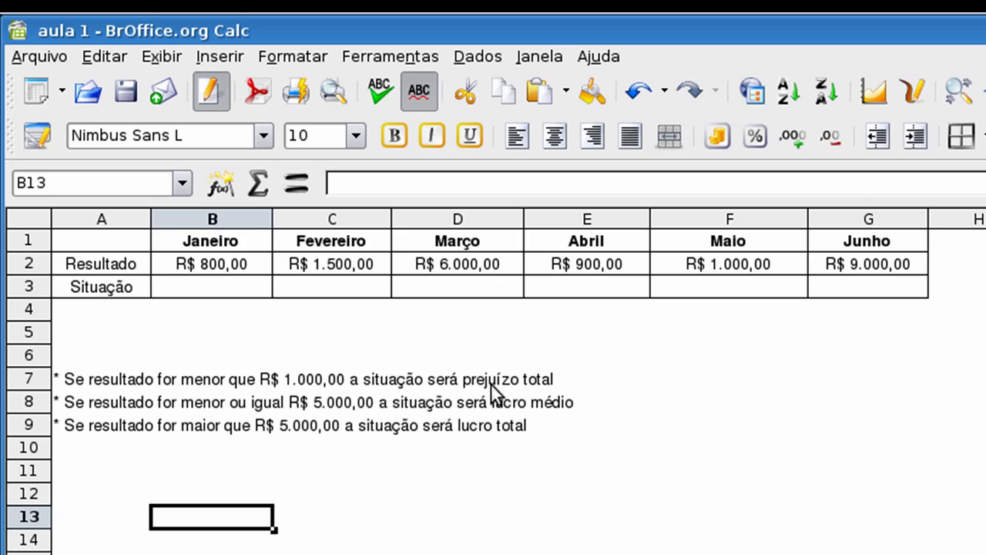
# Step: Start an SE formula in B3 that tests B2<1000 and returns "Prejuizo Total" when true
pyautogui.click(204, 294)
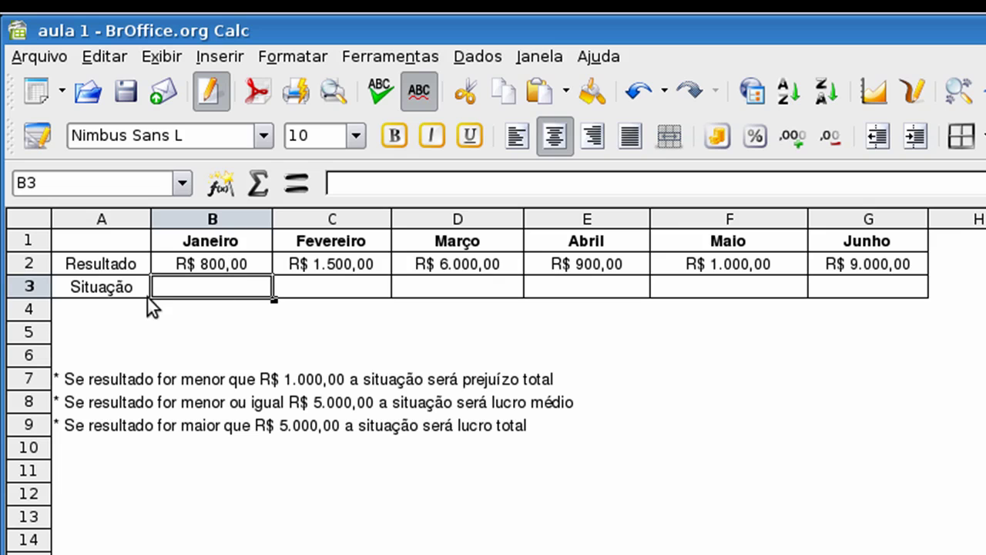
pyautogui.write('=')
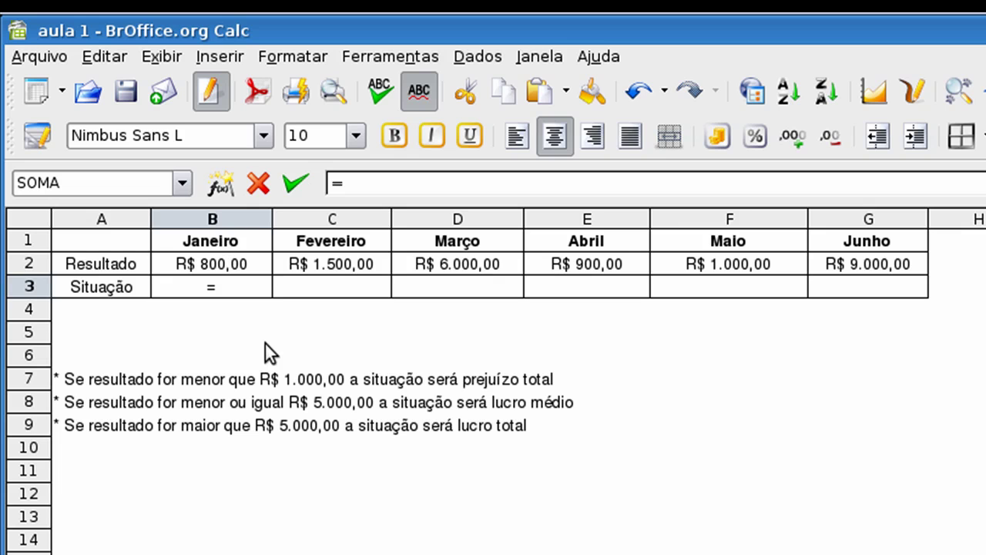
pyautogui.write('se')
pyautogui.press('Return')
pyautogui.click(212, 265)
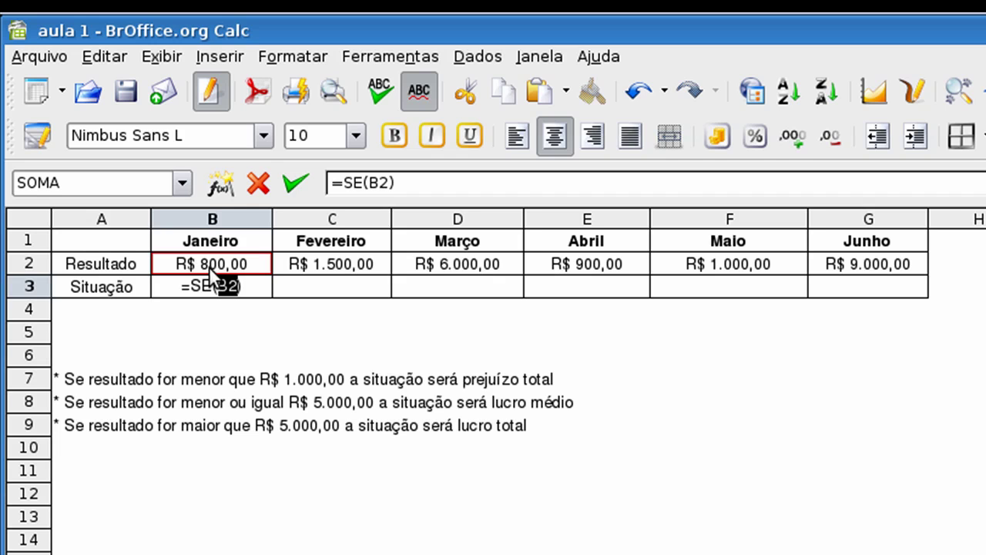
pyautogui.write('<1000')
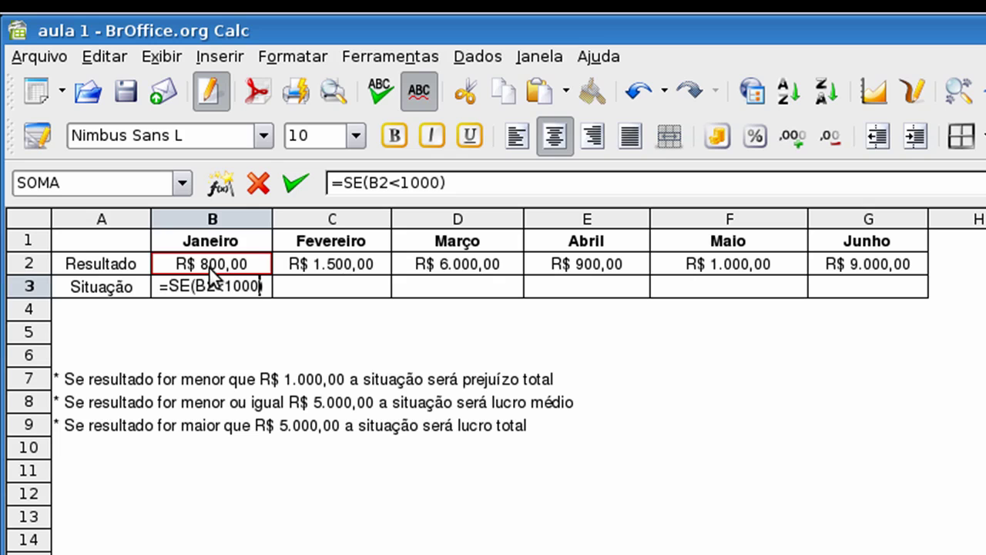
pyautogui.write(';')
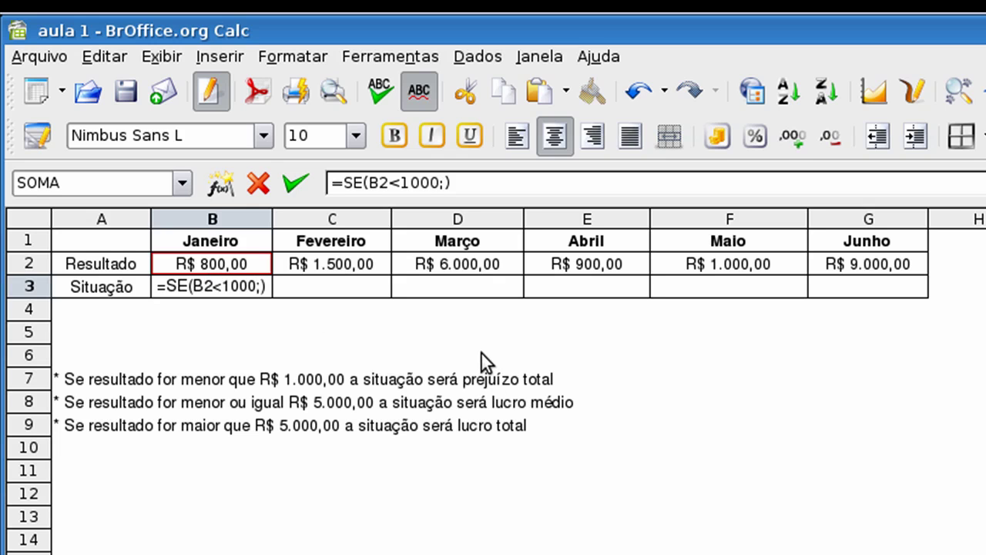
pyautogui.write('"Prejuizo ')
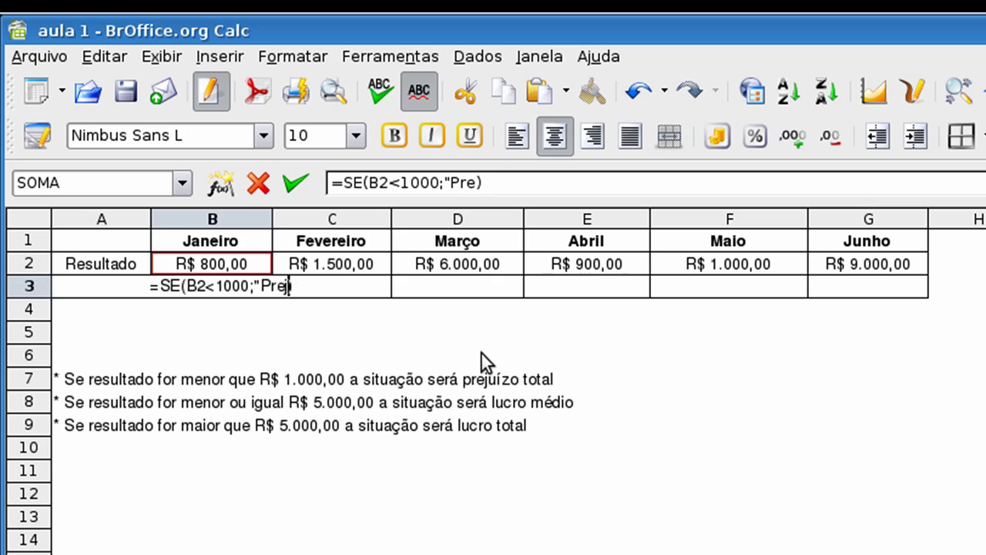
pyautogui.write('Total')
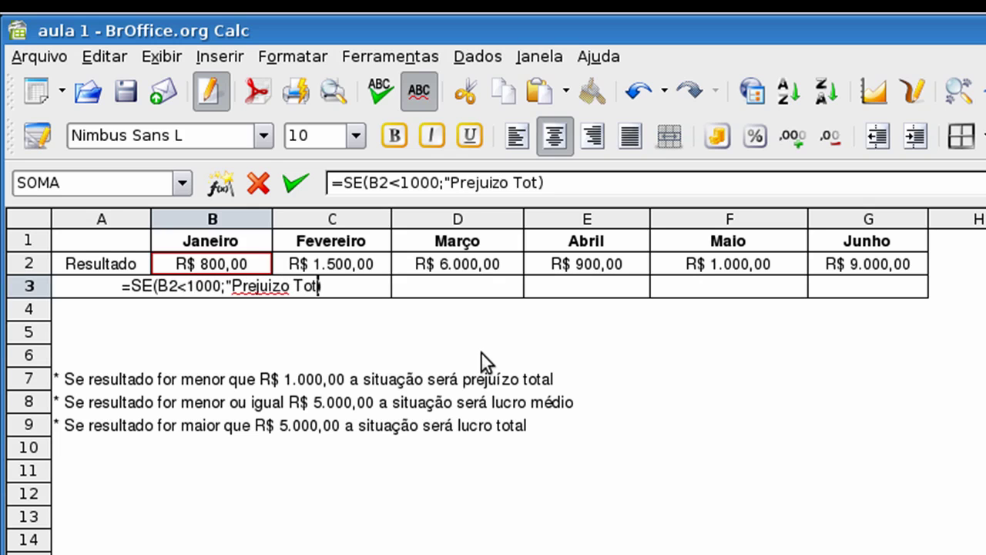
pyautogui.write('"')
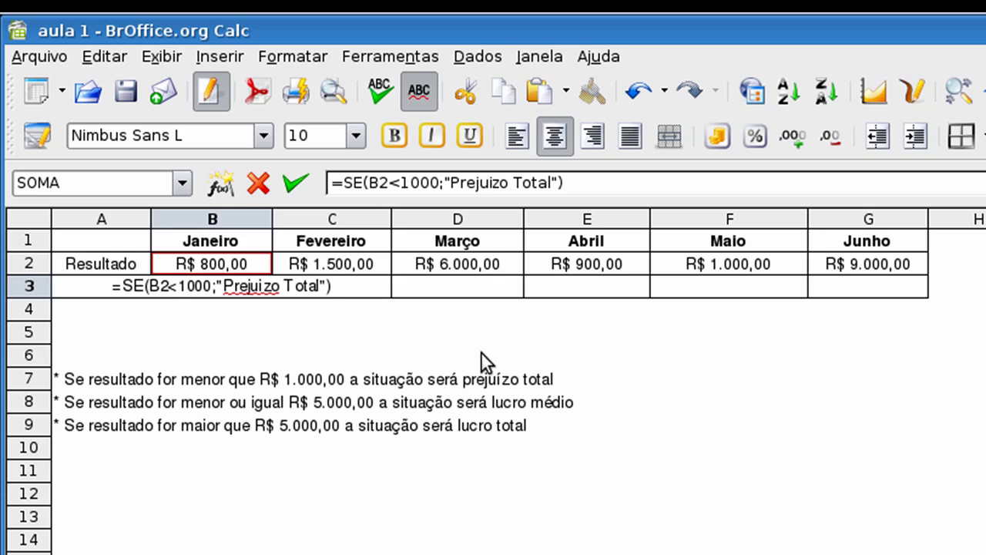
pyautogui.write(';')
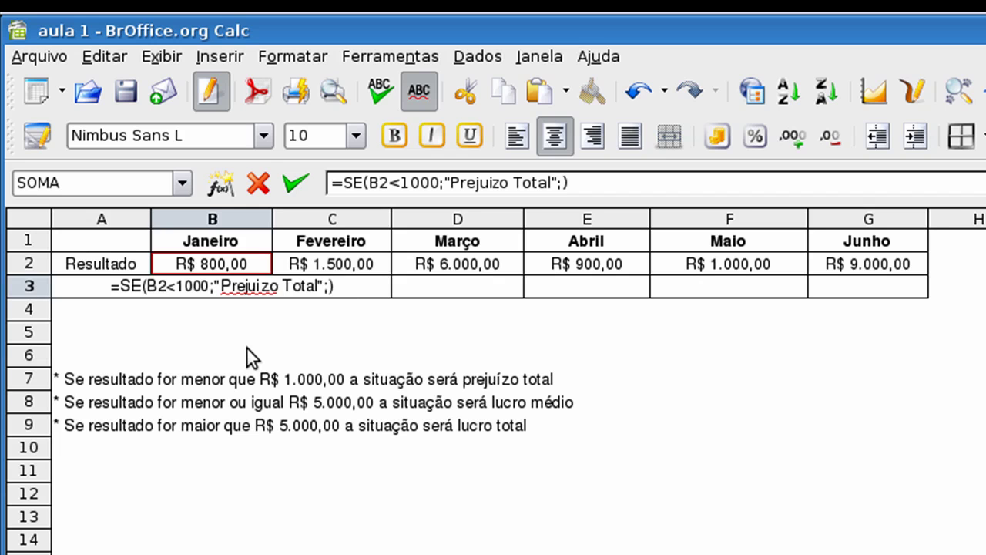
# Step: Nest a second SE as the false argument of B3's formula, with the test B2<=5000
pyautogui.write('se')
pyautogui.press('Return')
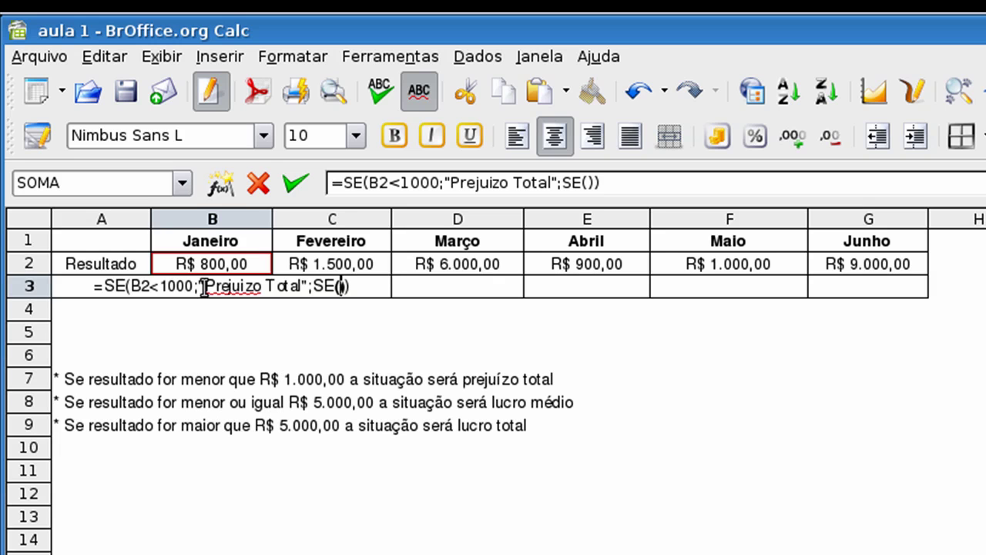
pyautogui.click(223, 266)
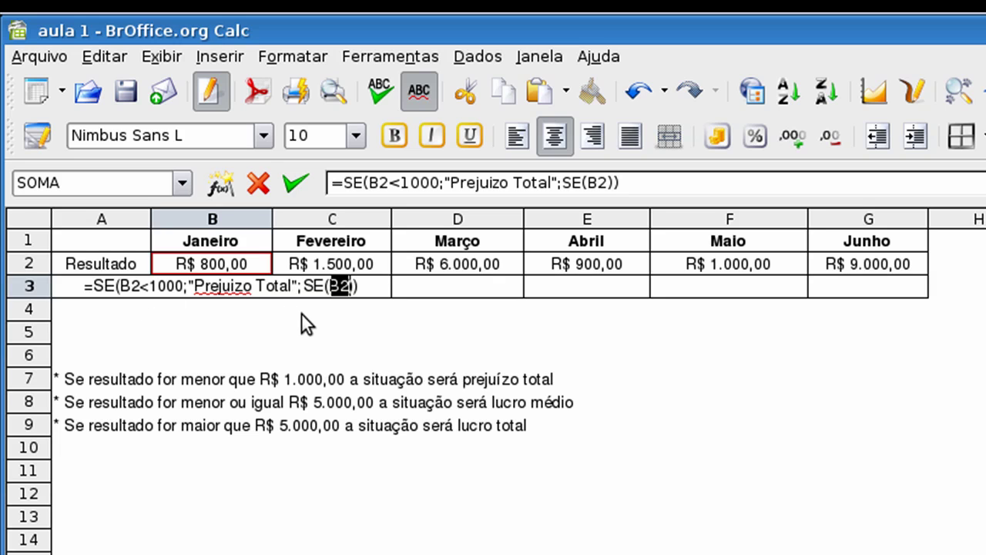
pyautogui.write('<')
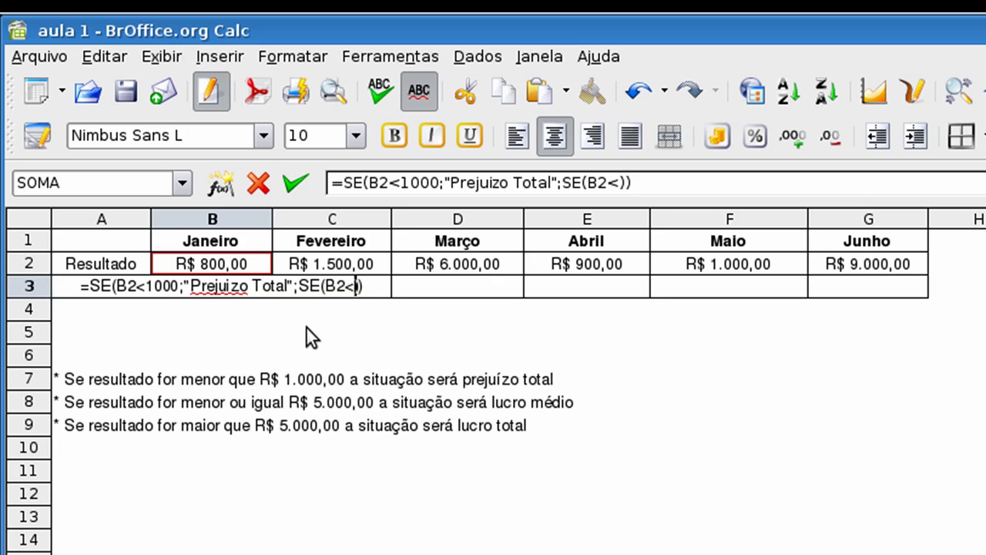
pyautogui.write('=')
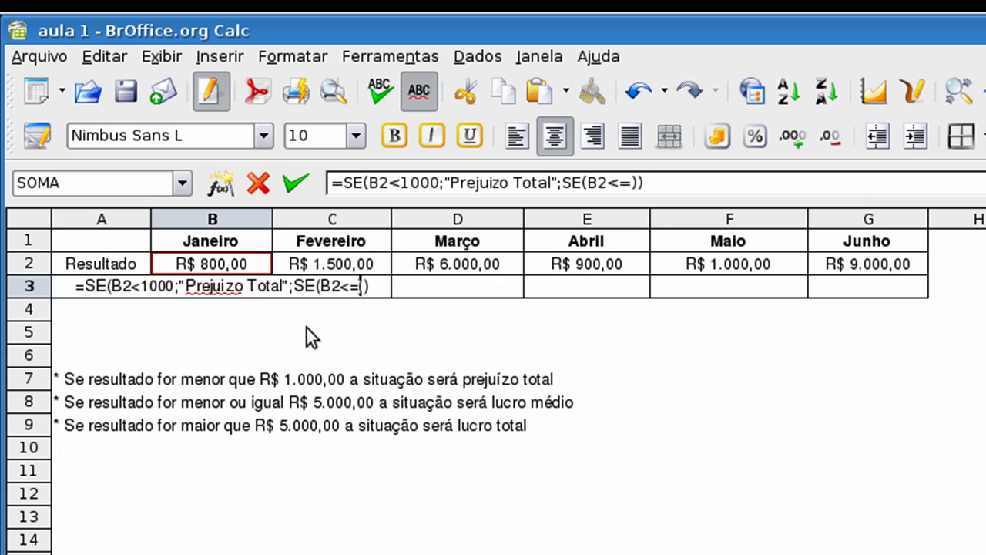
pyautogui.write('5000')
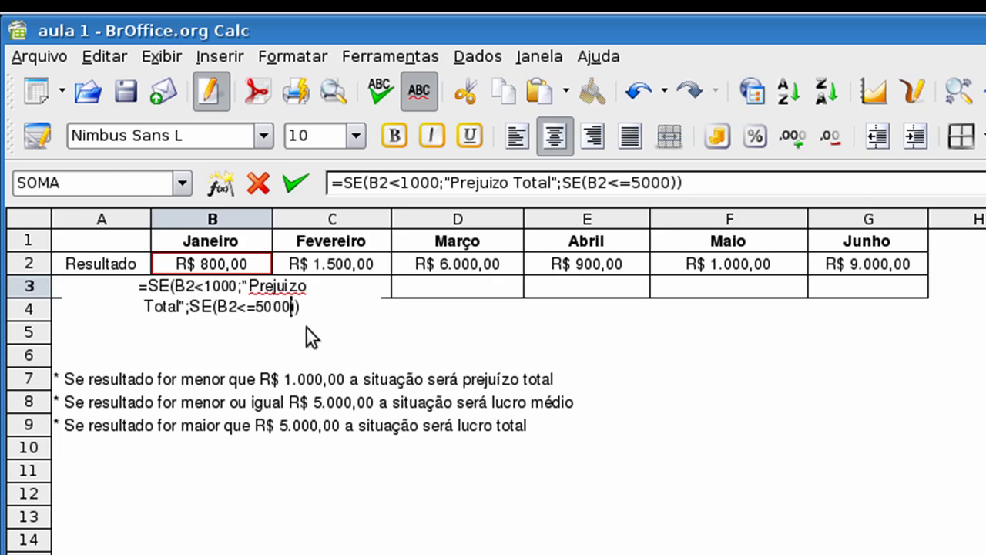
pyautogui.write(';')
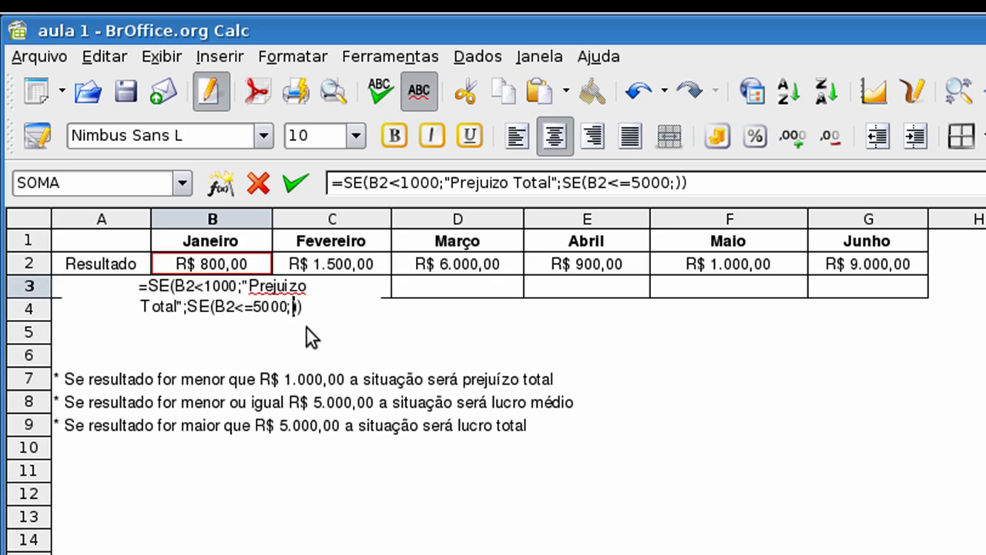
# Step: Add "Lucro médio", with a capital L, as the nested SE's true result, followed by the argument separator
pyautogui.write('"lucro ')
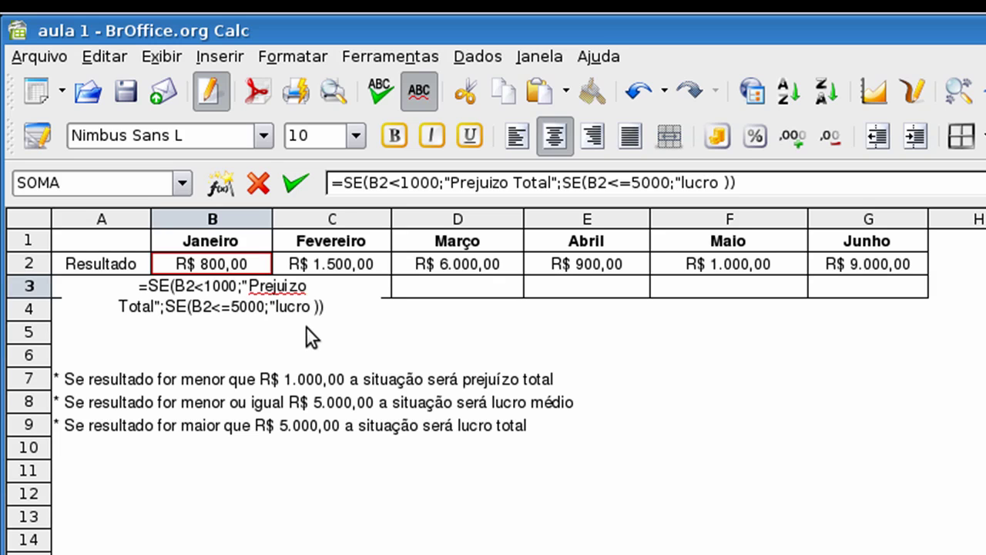
pyautogui.write('médi')
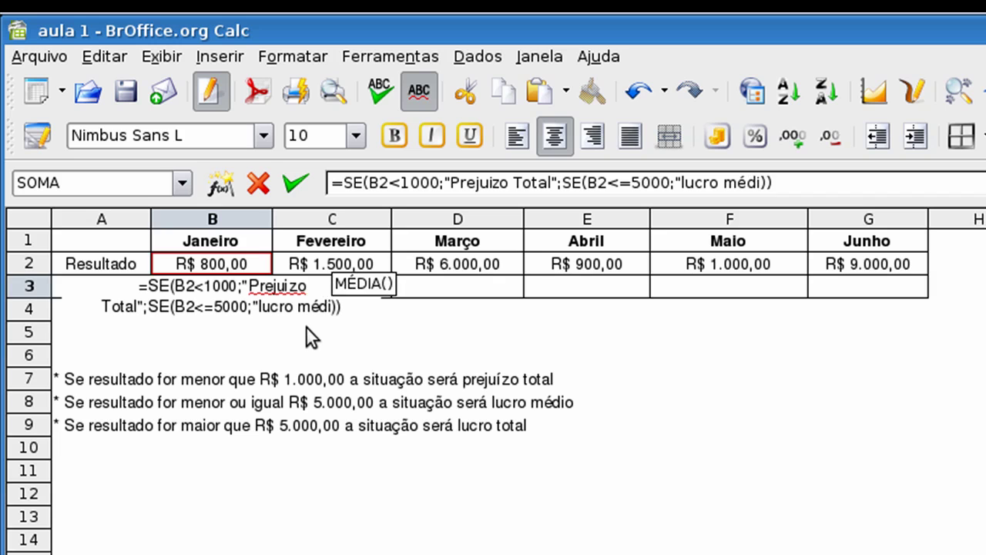
pyautogui.write('o')
pyautogui.click(258, 306)
pyautogui.press('BackSpace')
pyautogui.write('L')
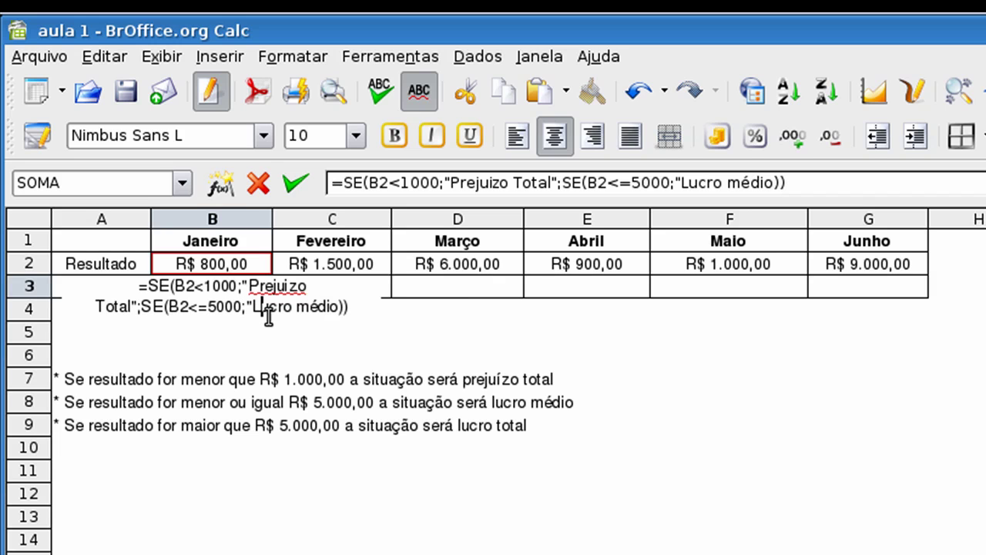
pyautogui.click(341, 305)
pyautogui.write(';')
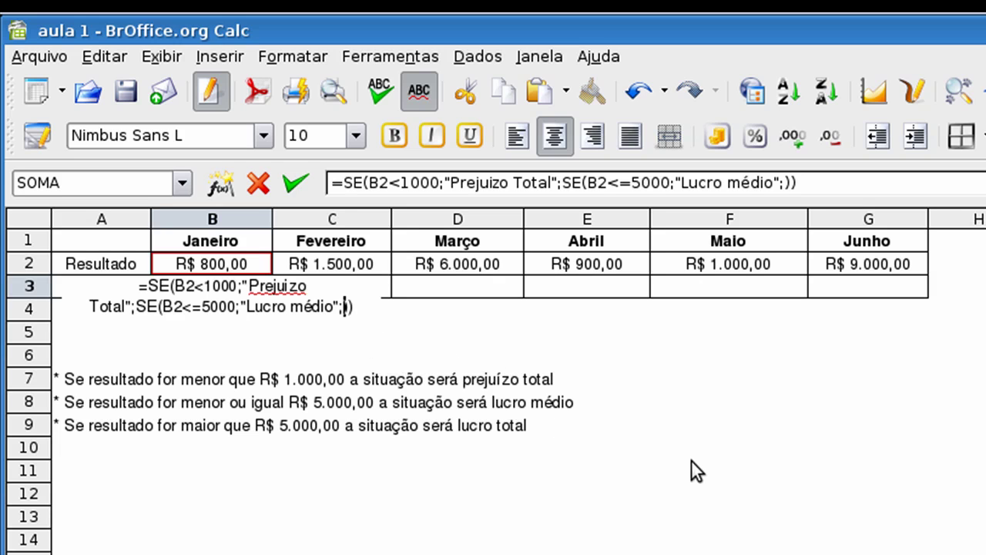
# Step: Add "Lucro Total" as the nested SE's false result and enter the completed formula in B3
pyautogui.write('"Luc')
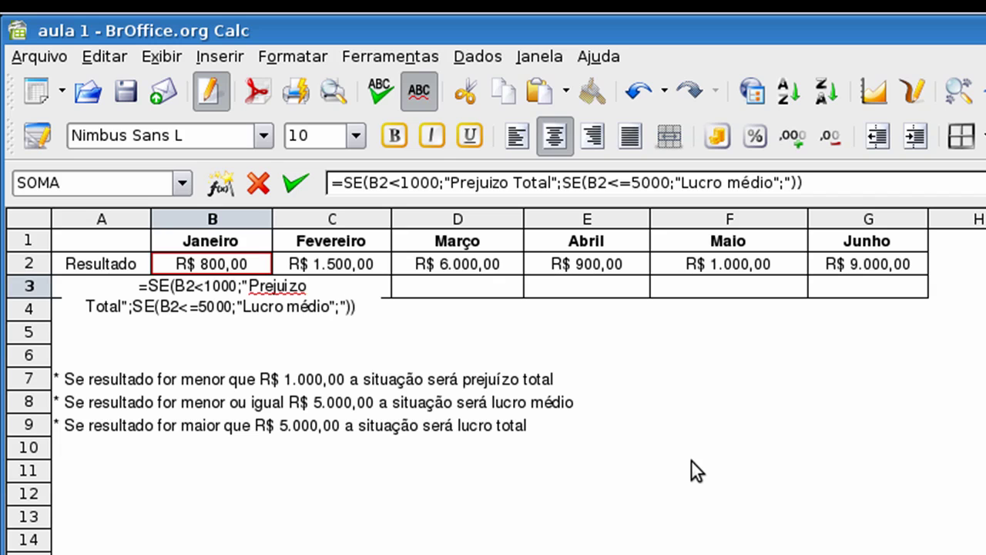
pyautogui.write('ro Tota')
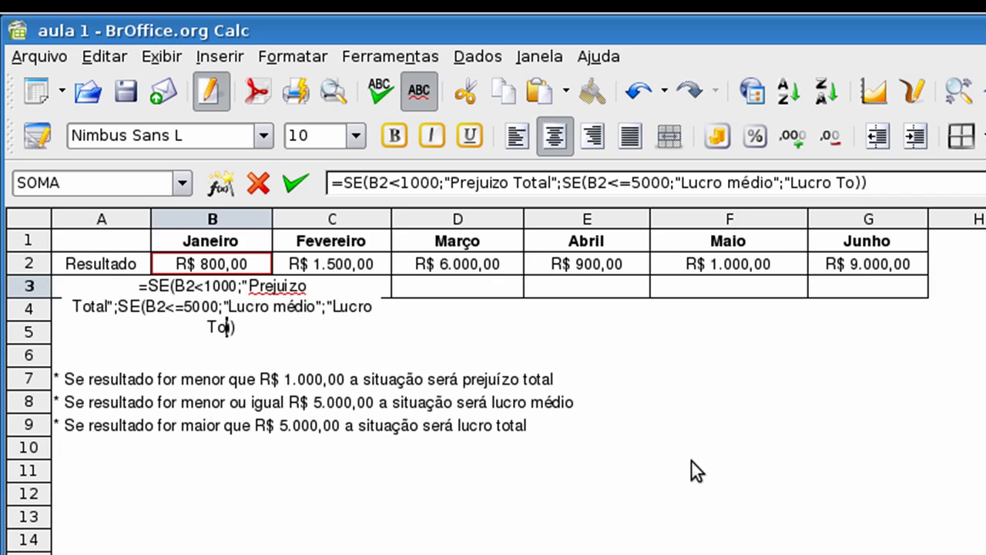
pyautogui.write('l"')
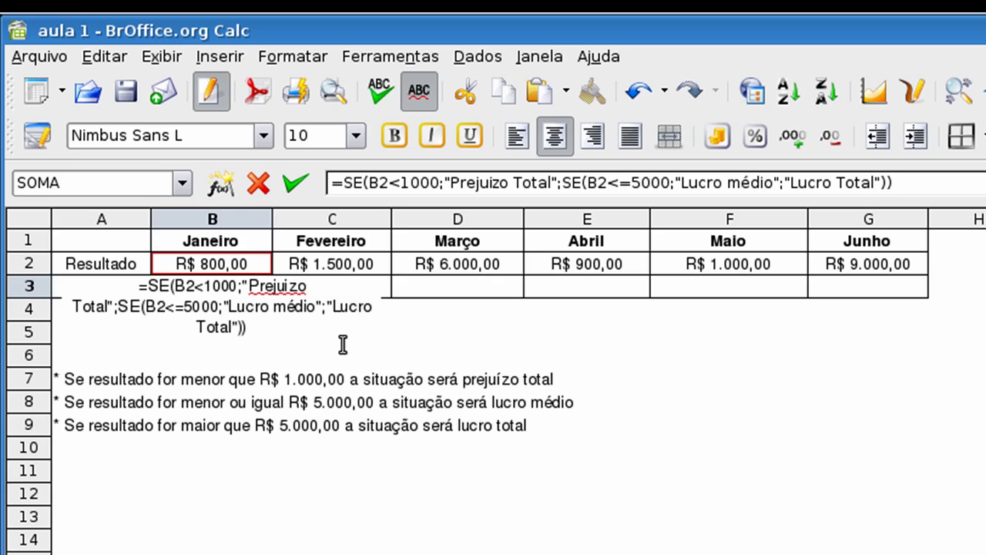
pyautogui.press('Return')
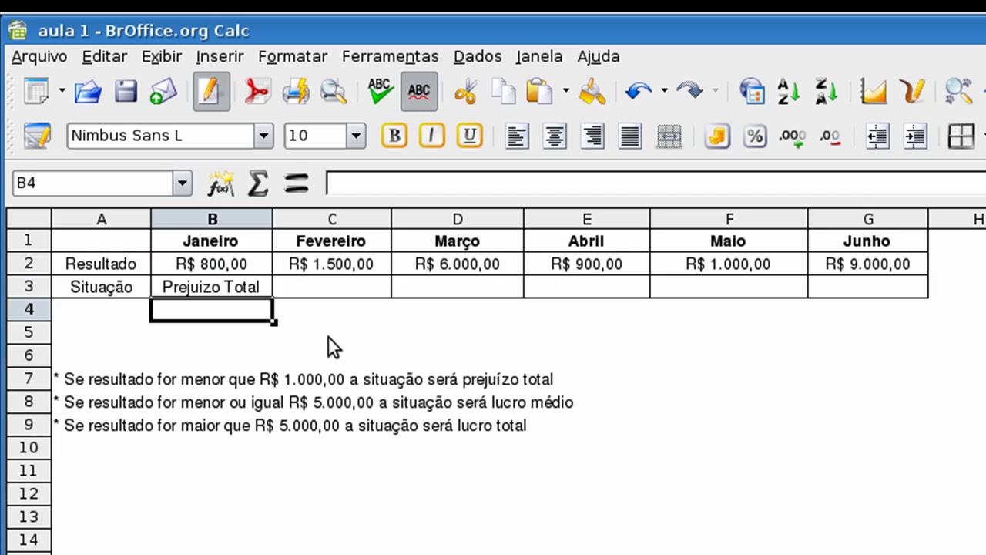
# Step: Set Junho's Resultado in G2 to 5000 as a test of the limit value
pyautogui.click(255, 292)
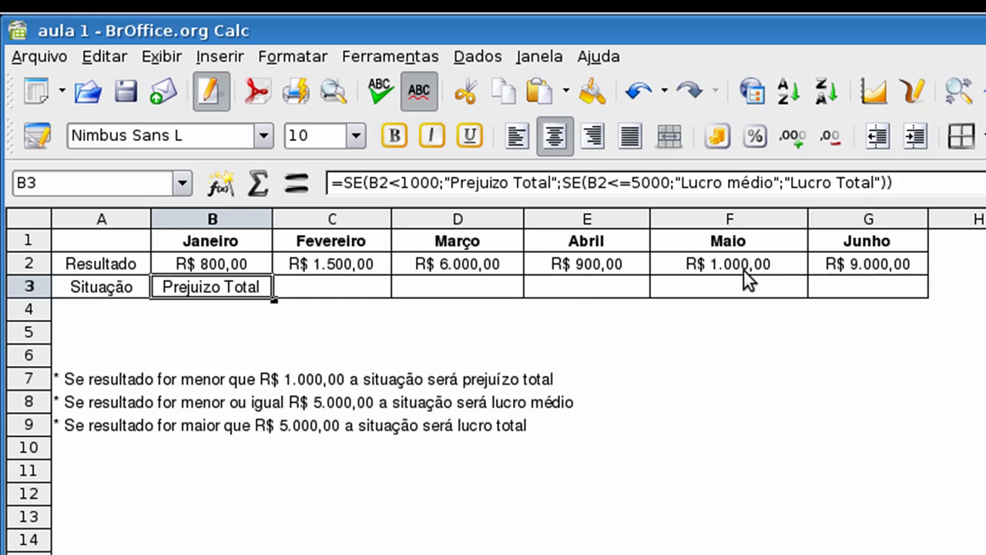
pyautogui.click(863, 266)
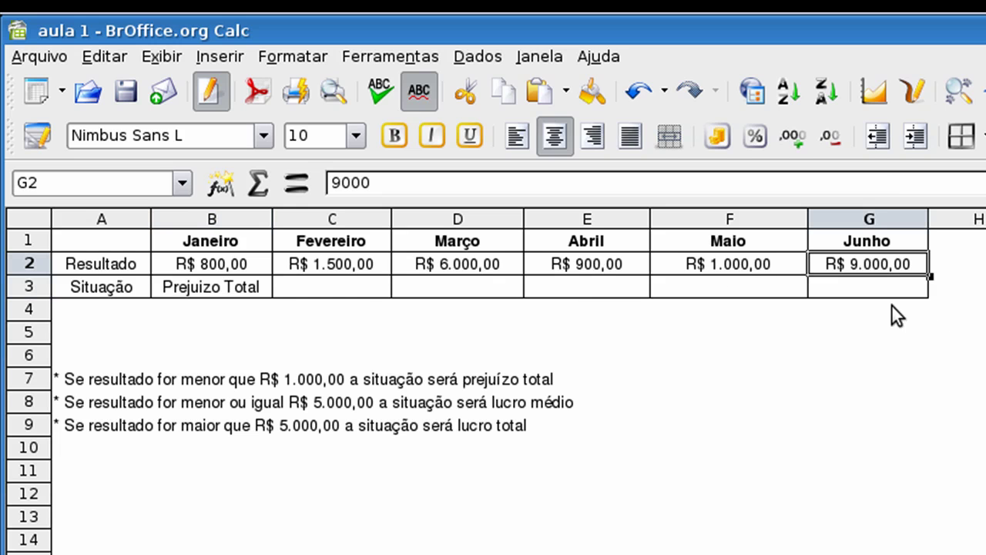
pyautogui.write('5000')
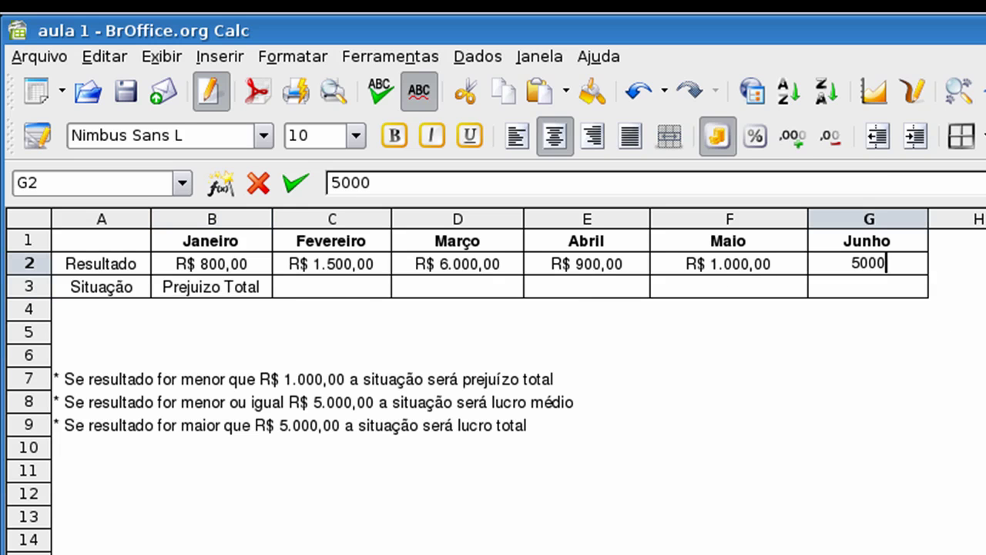
pyautogui.press('Return')
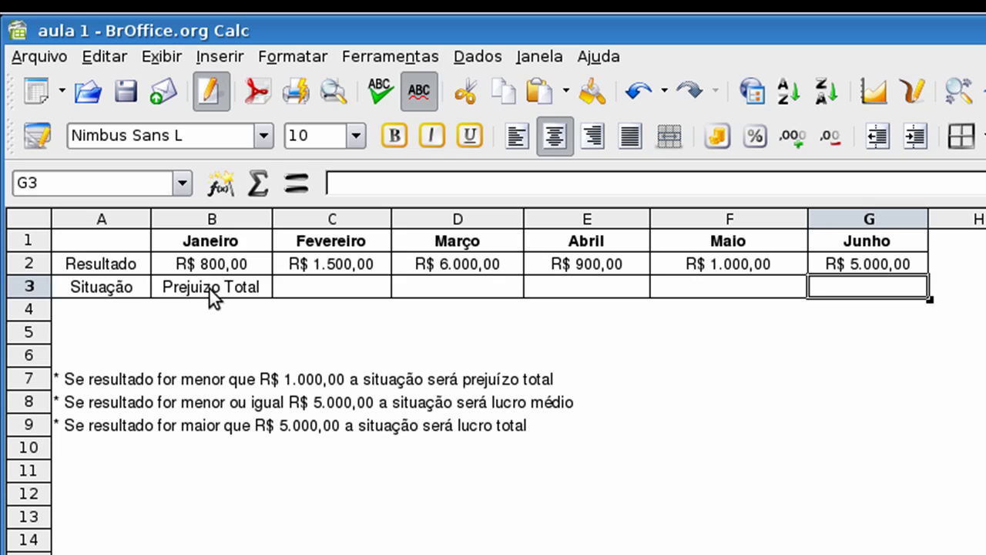
# Step: Fill the Situação formula from B3 across to G3 and check the results against the monthly values
pyautogui.click(210, 291)
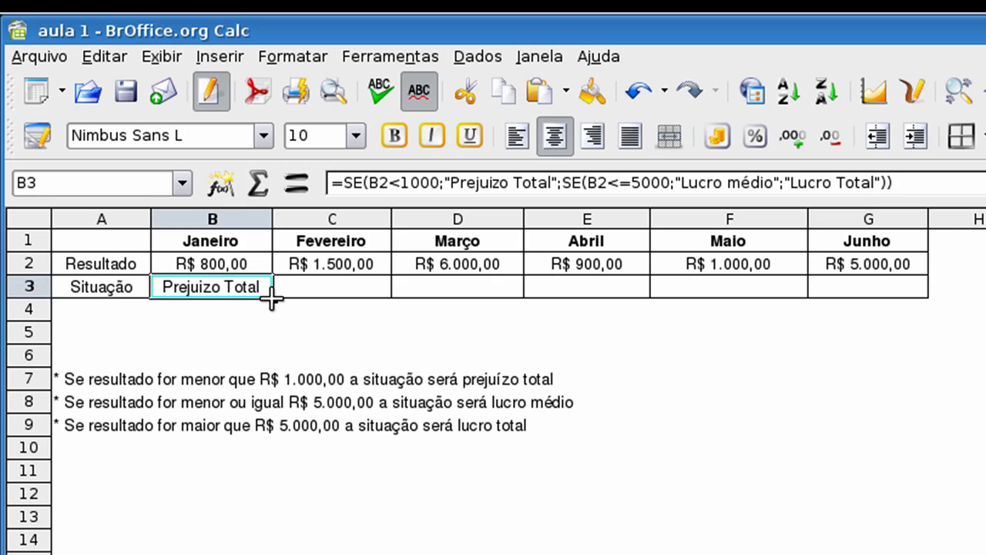
pyautogui.moveTo(271, 299); pyautogui.dragTo(885, 294)
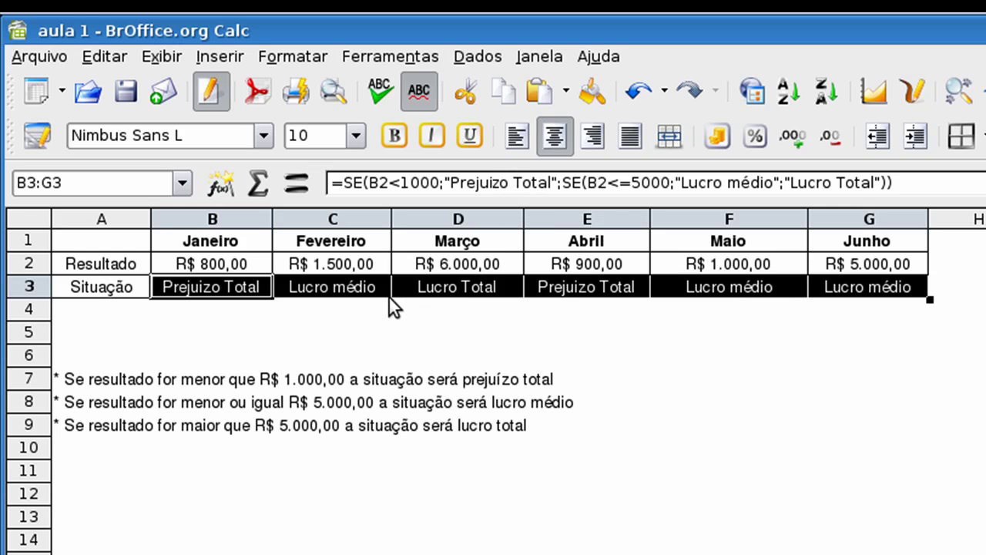
pyautogui.click(276, 310)
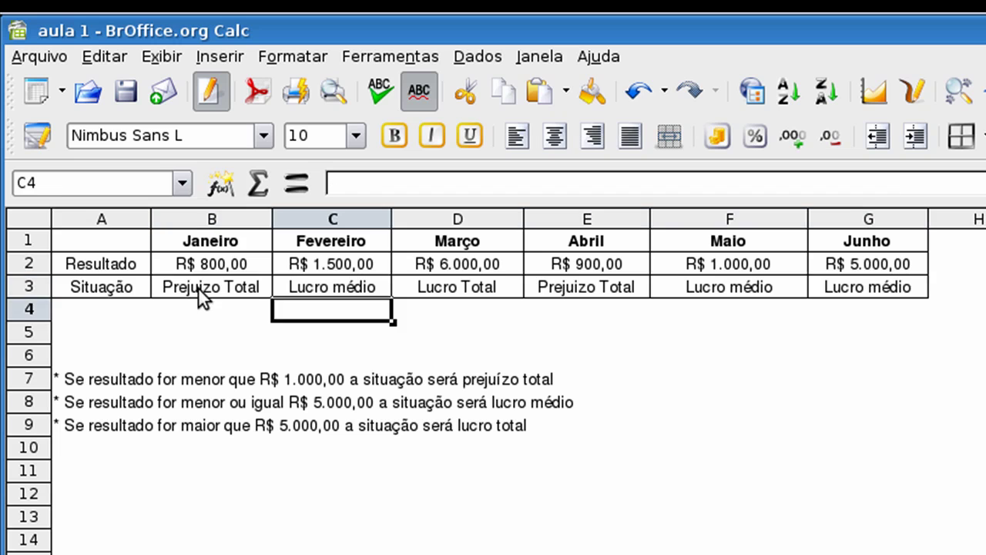
pyautogui.click(245, 286)
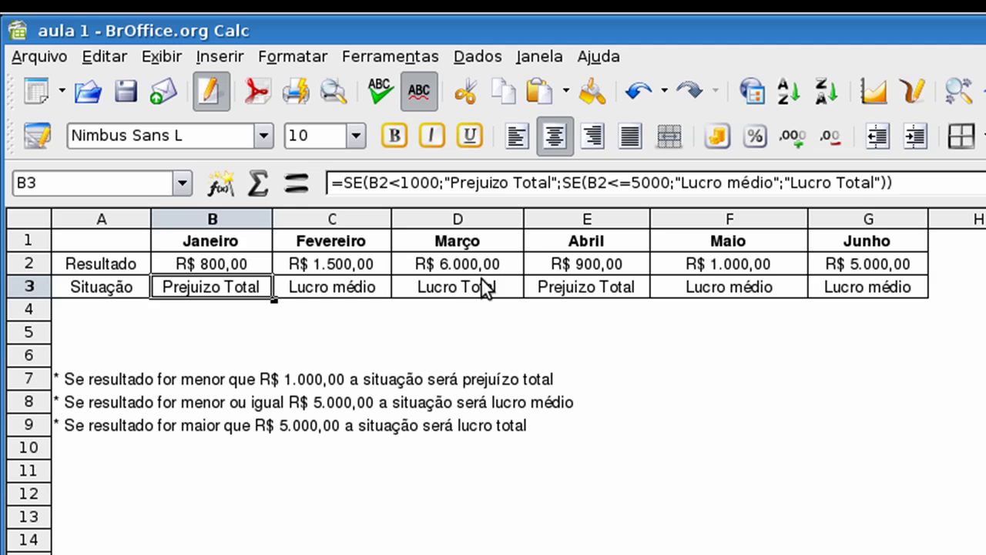
pyautogui.click(595, 266)
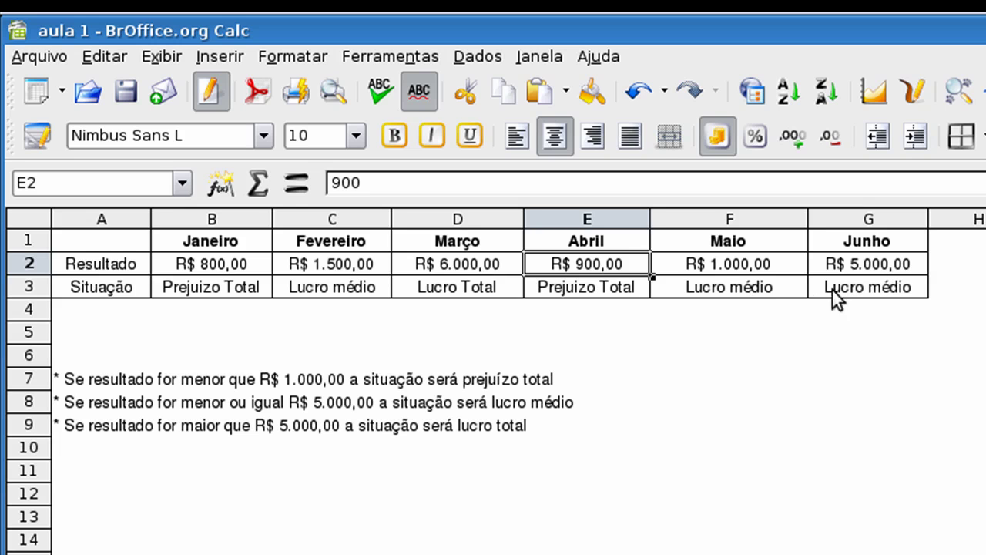
# Step: Set Junho's Resultado in G2 to 9000 and check its Situação in G3
pyautogui.click(875, 266)
pyautogui.write('90000')
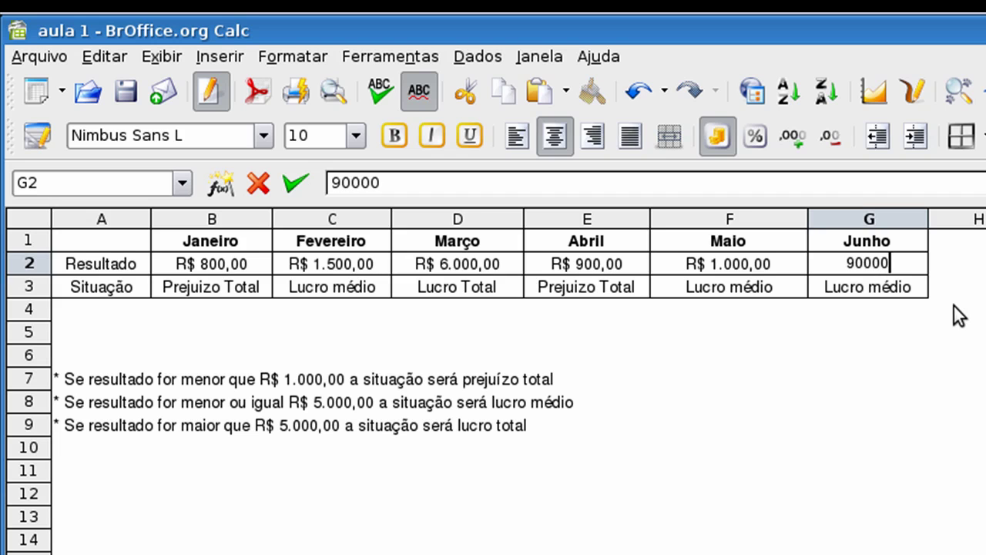
pyautogui.press('BackSpace')
pyautogui.press('Return')
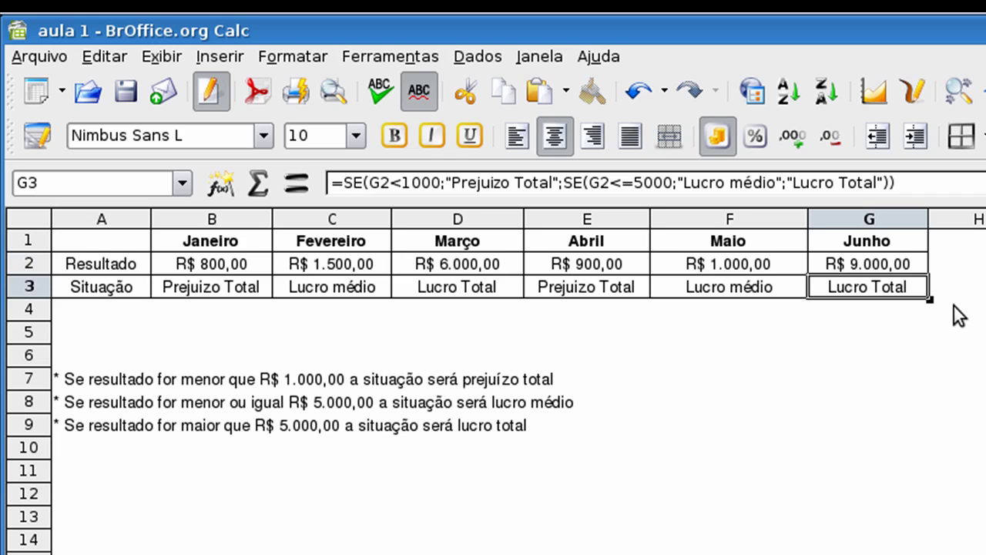